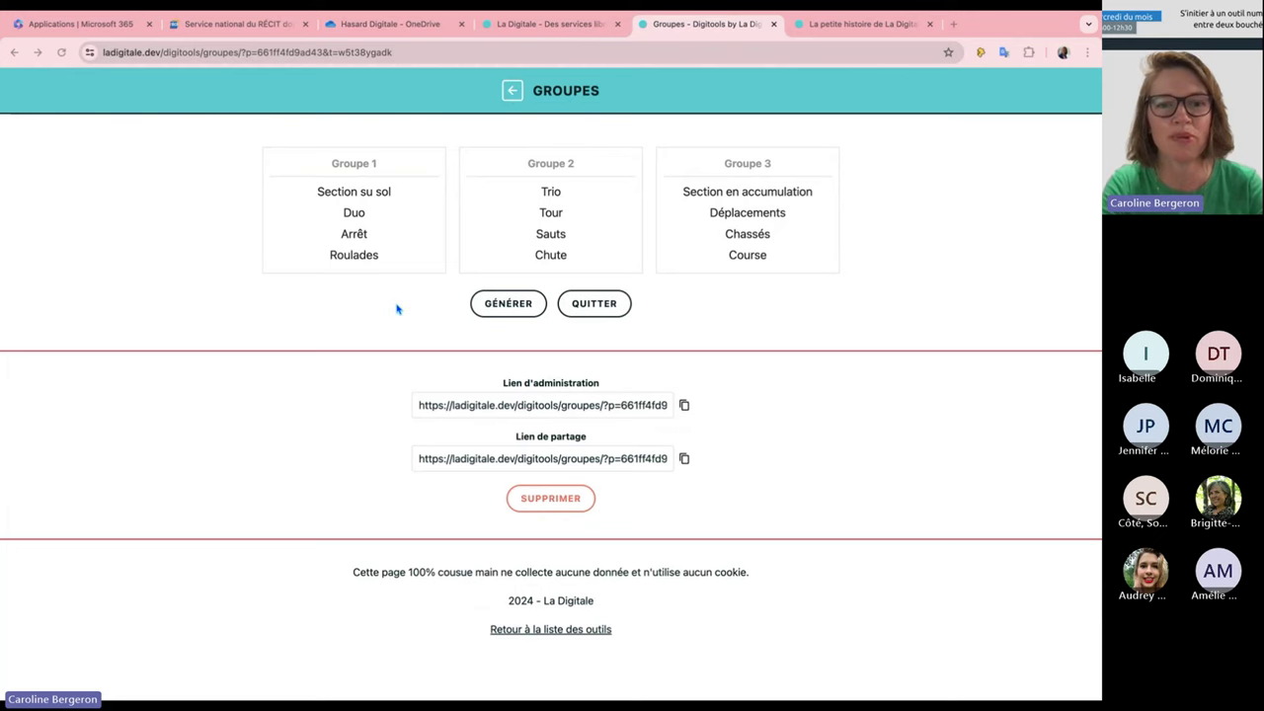
Return to the Digitools list and open the Tirage au sort (nombre) tool
{"action": "left_click", "coordinate": [510, 90]}
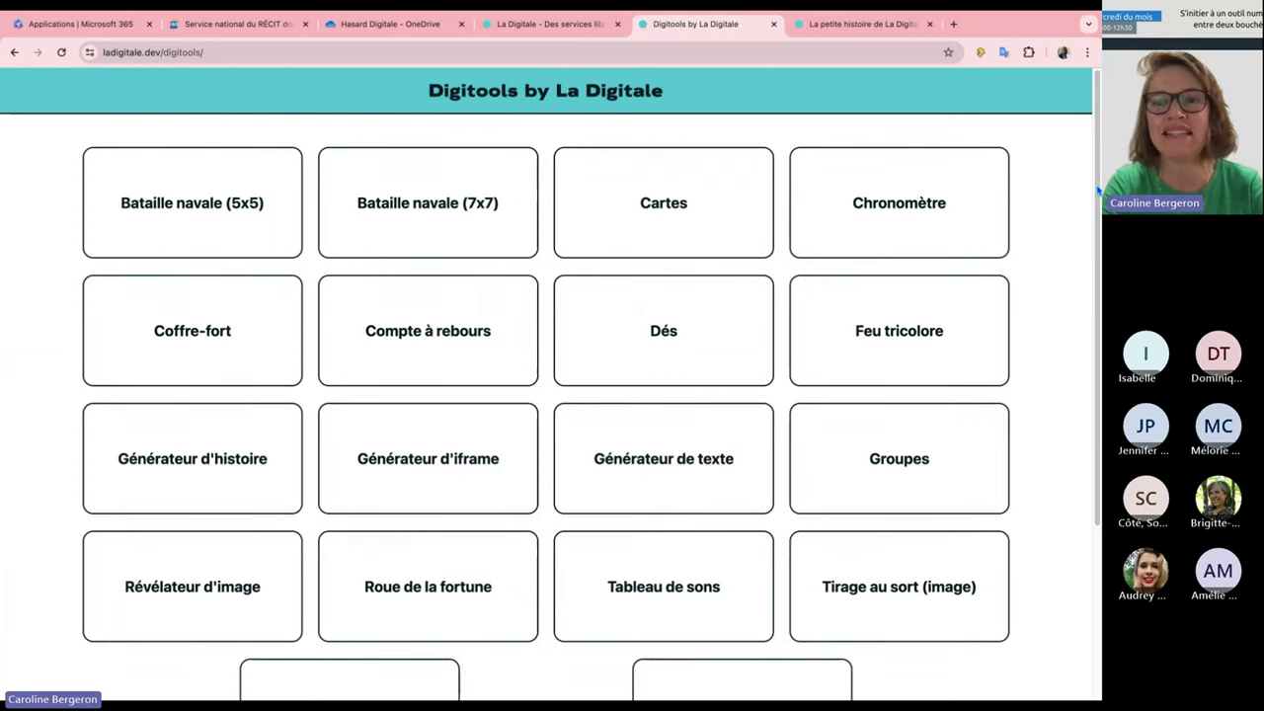
{"action": "scroll", "coordinate": [897, 403], "scroll_direction": "down", "scroll_amount": 5}
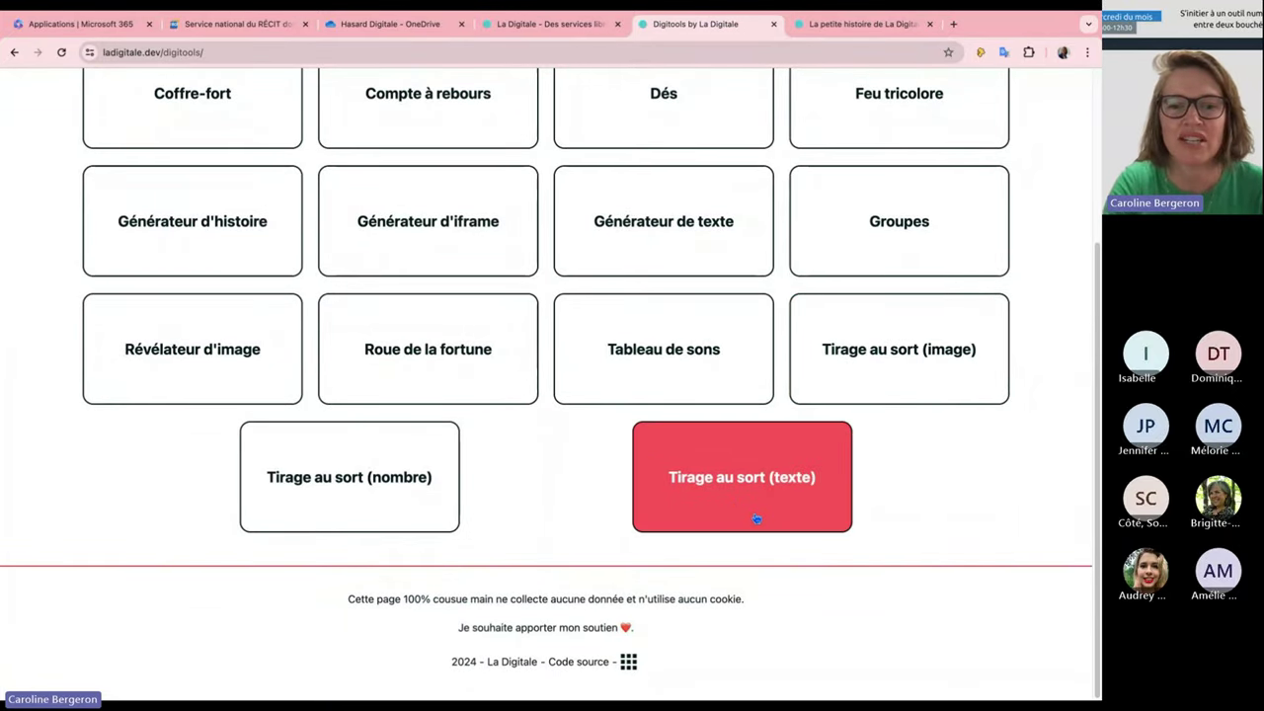
{"action": "left_click", "coordinate": [391, 515]}
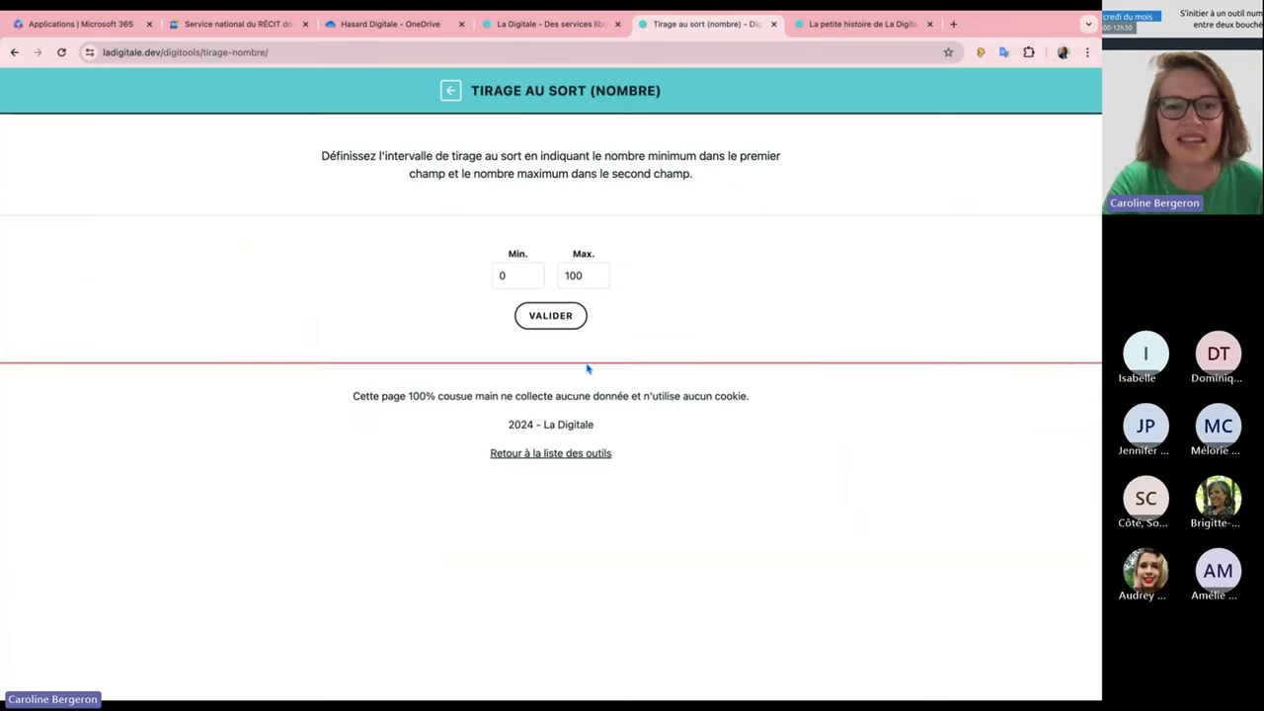
Set the number draw's interval to a minimum of 1 and a maximum of 8
{"action": "left_click", "coordinate": [514, 279]}
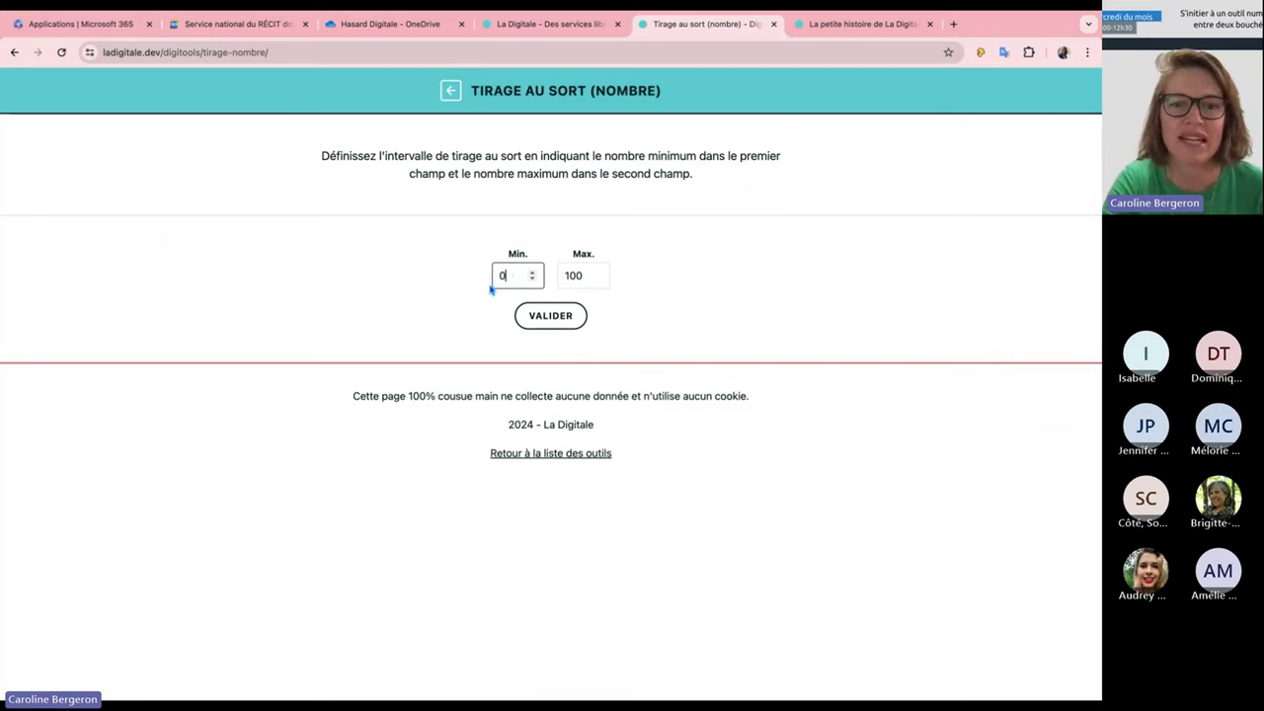
{"action": "left_click", "coordinate": [590, 274]}
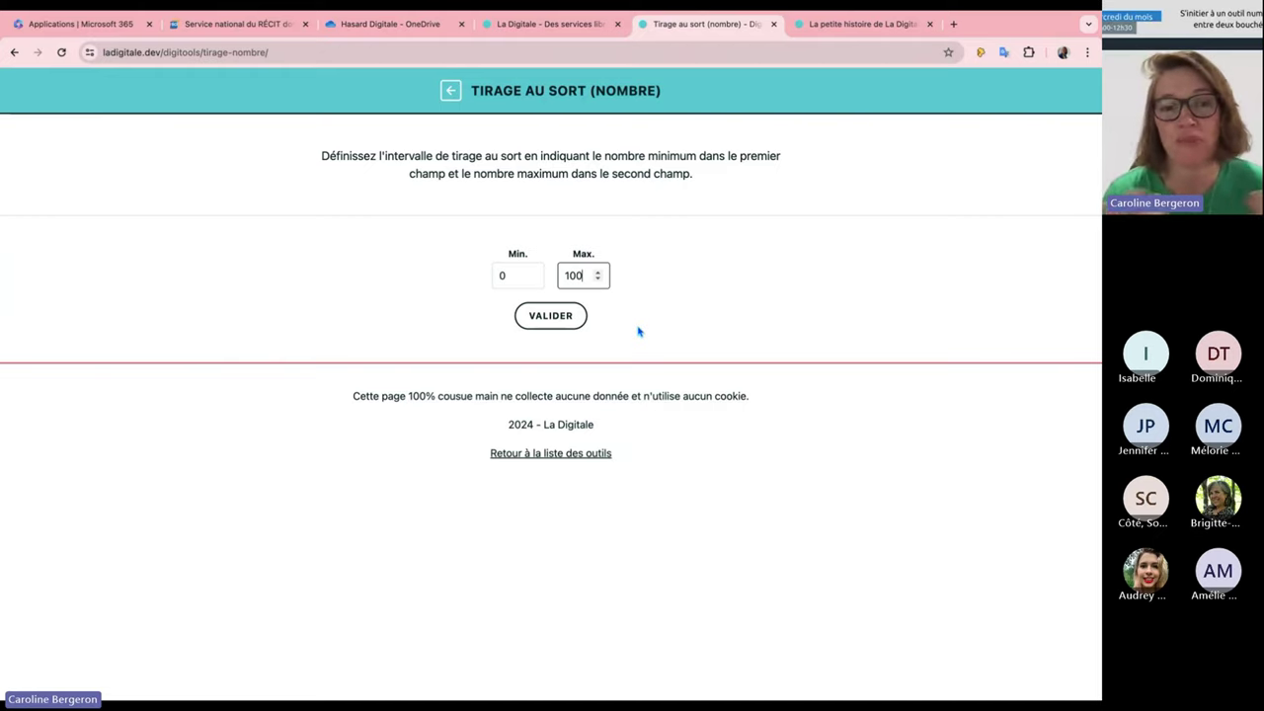
{"action": "left_click", "coordinate": [494, 276]}
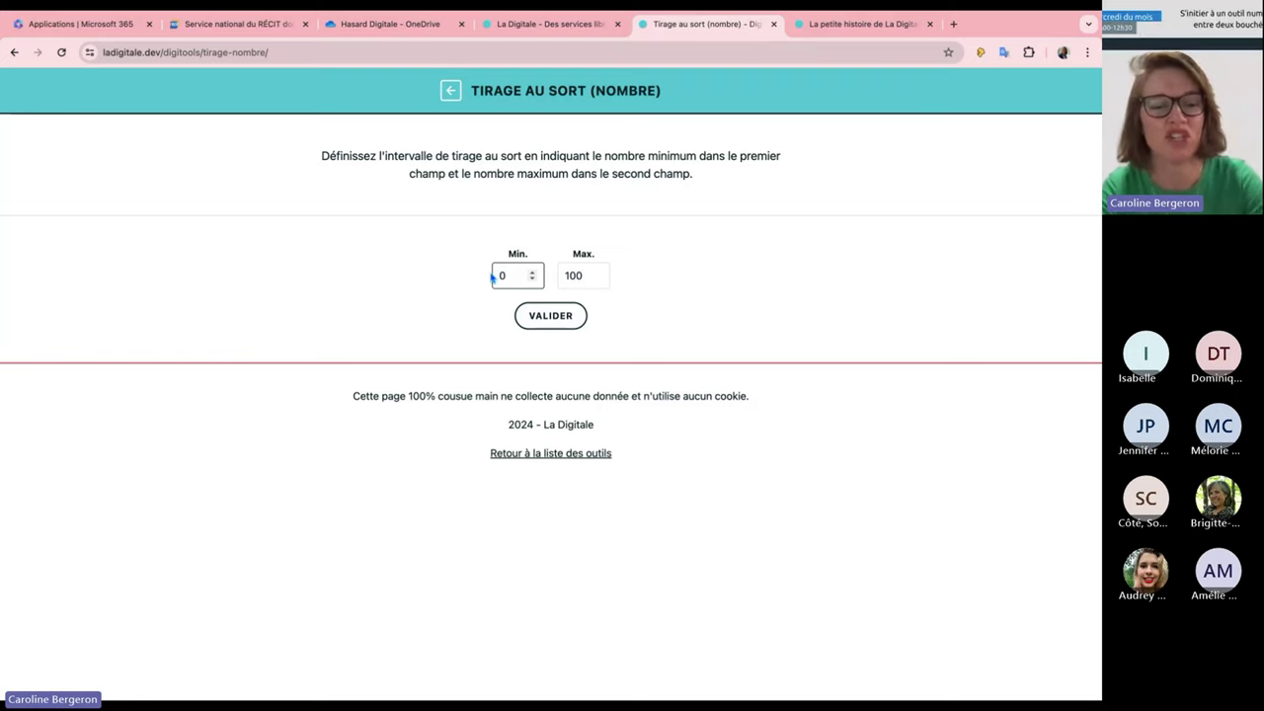
{"action": "type", "text": "1"}
{"action": "key", "text": "Delete"}
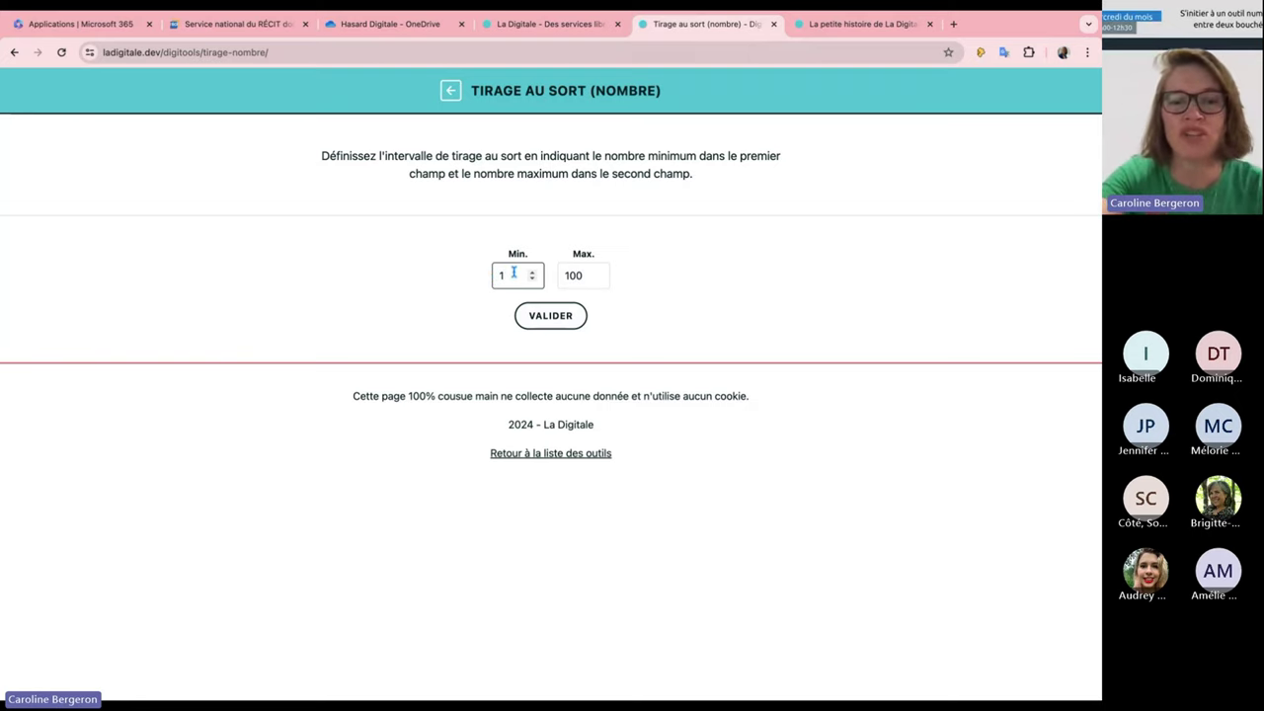
{"action": "left_click_drag", "start_coordinate": [587, 277], "coordinate": [550, 281]}
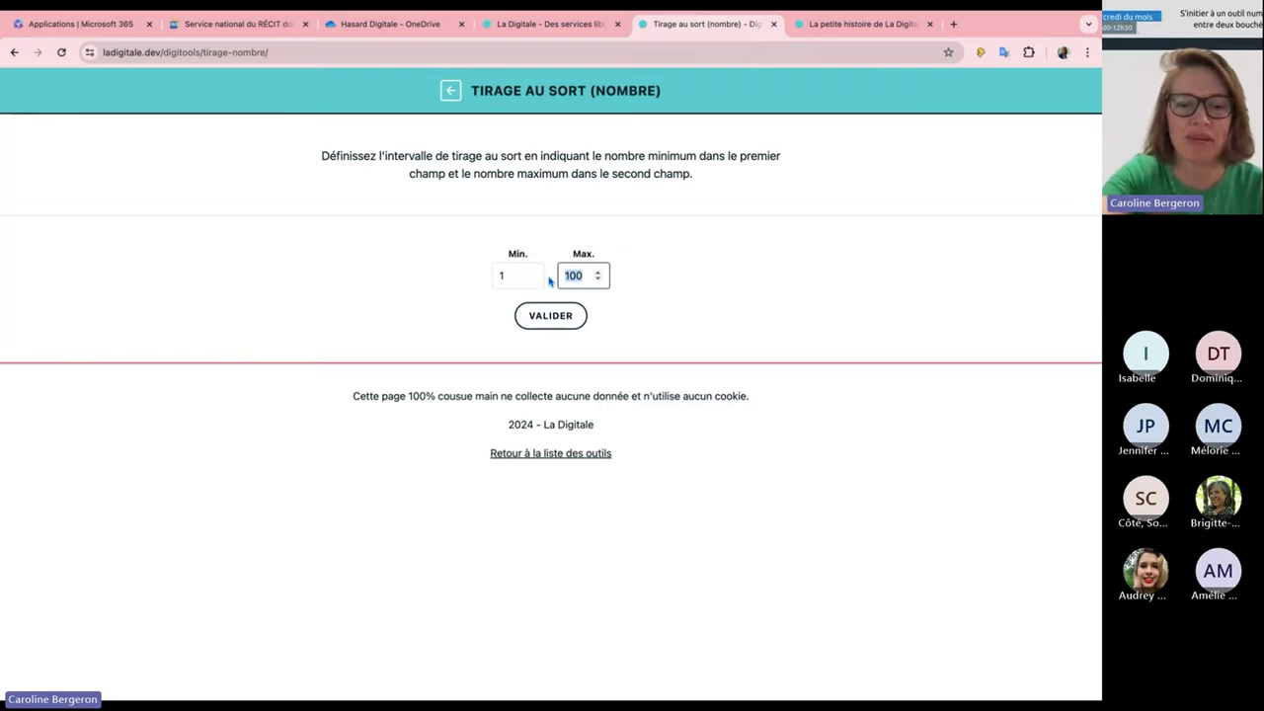
{"action": "type", "text": "8"}
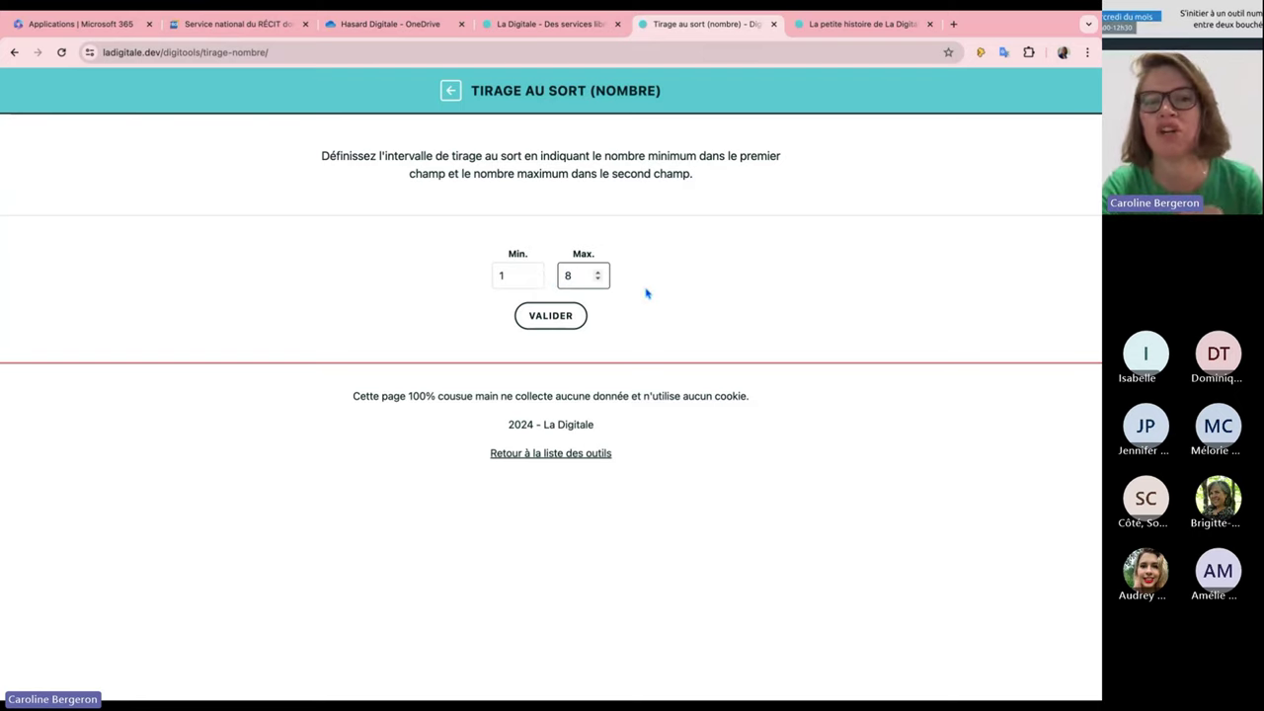
Validate the interval, draw one random number, and exit the draw to its settings
{"action": "left_click", "coordinate": [559, 317]}
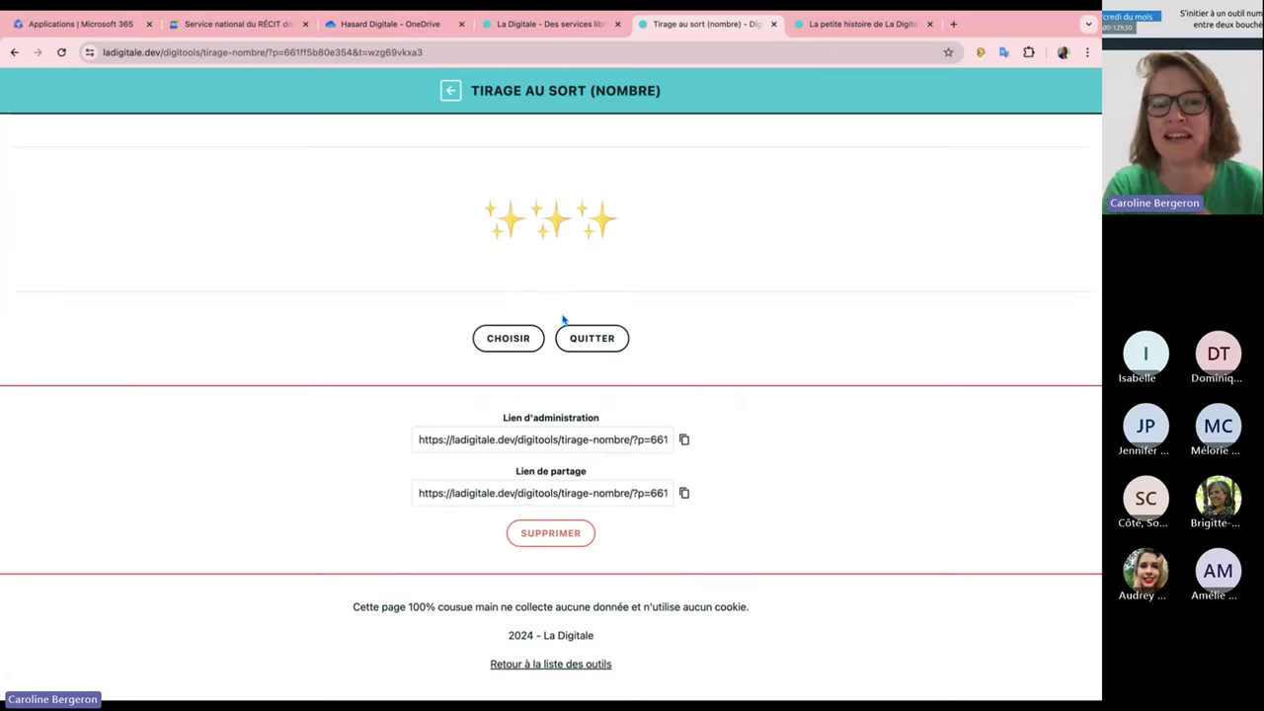
{"action": "left_click", "coordinate": [515, 344]}
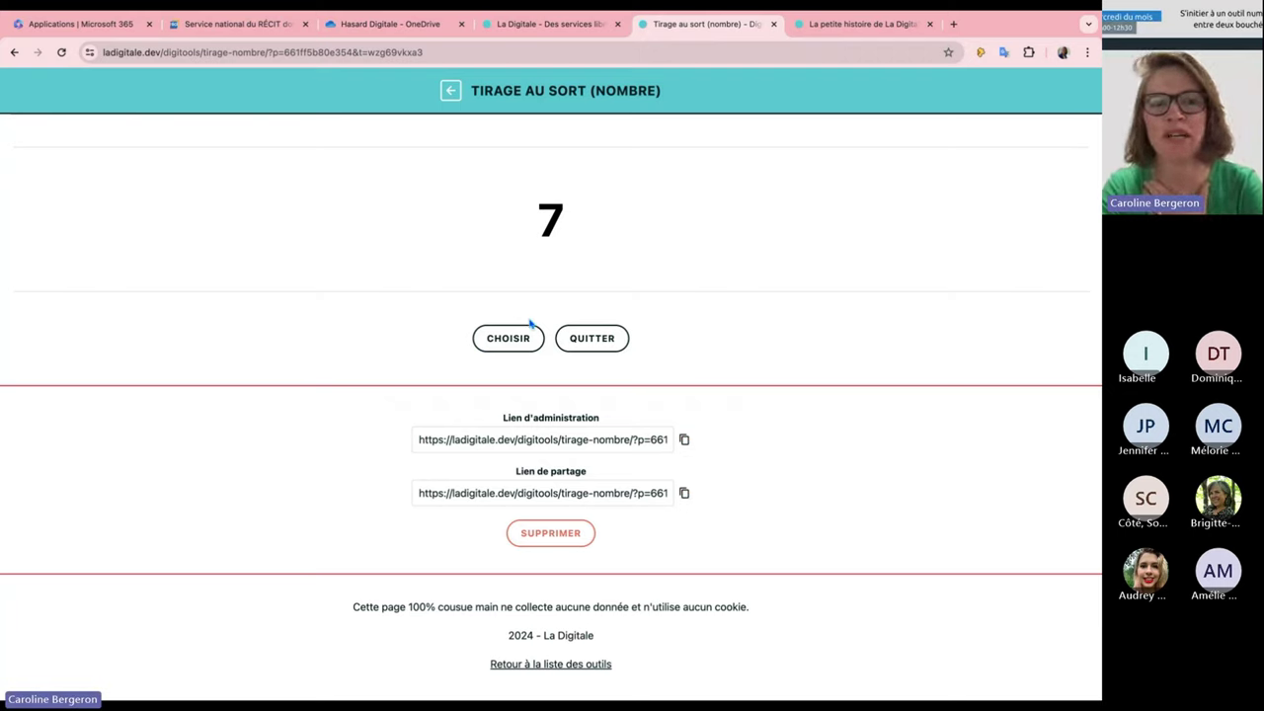
{"action": "left_click", "coordinate": [587, 343]}
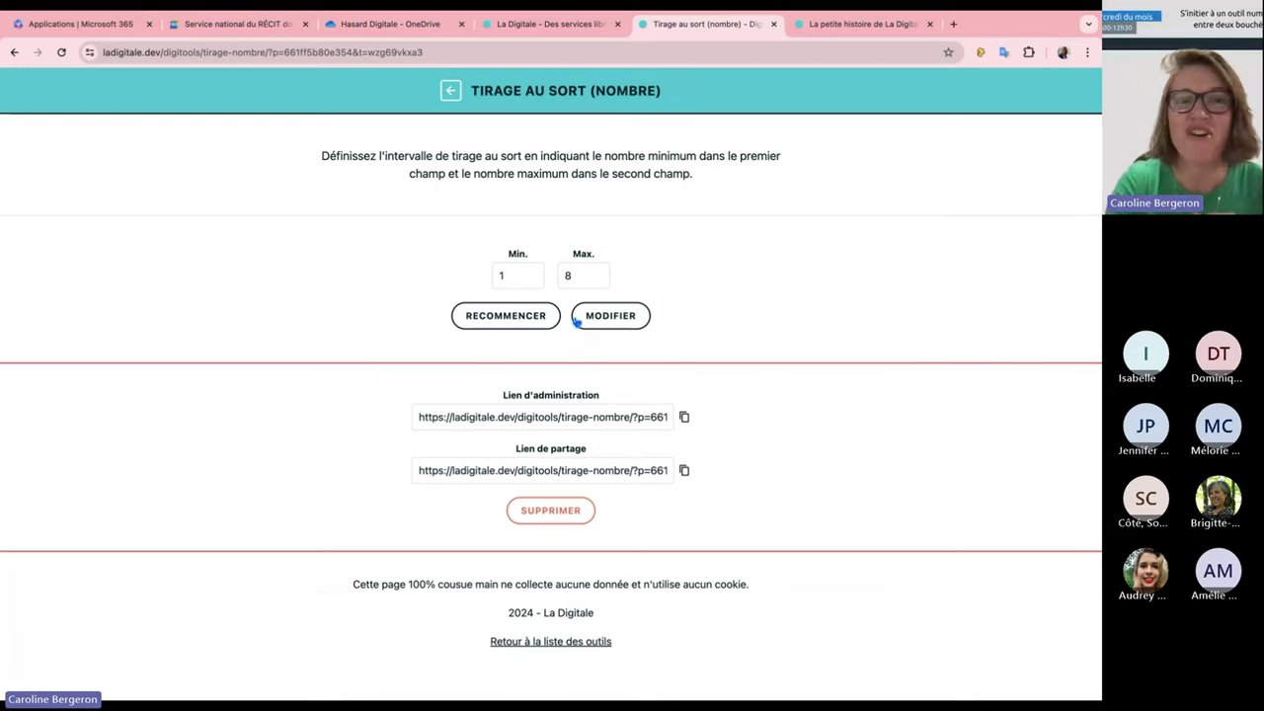
Go back to the tool list and open the Tirage au sort (texte) tool
{"action": "left_click", "coordinate": [452, 93]}
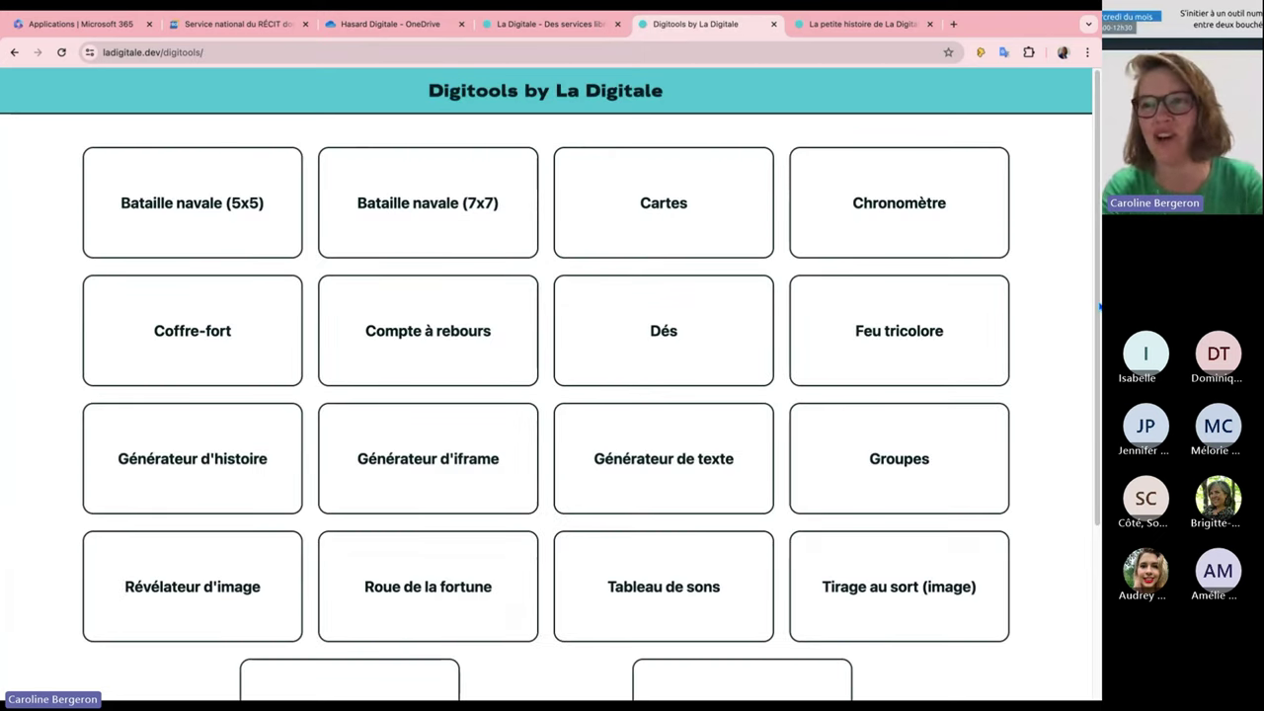
{"action": "scroll", "coordinate": [1099, 308], "scroll_direction": "down", "scroll_amount": 2}
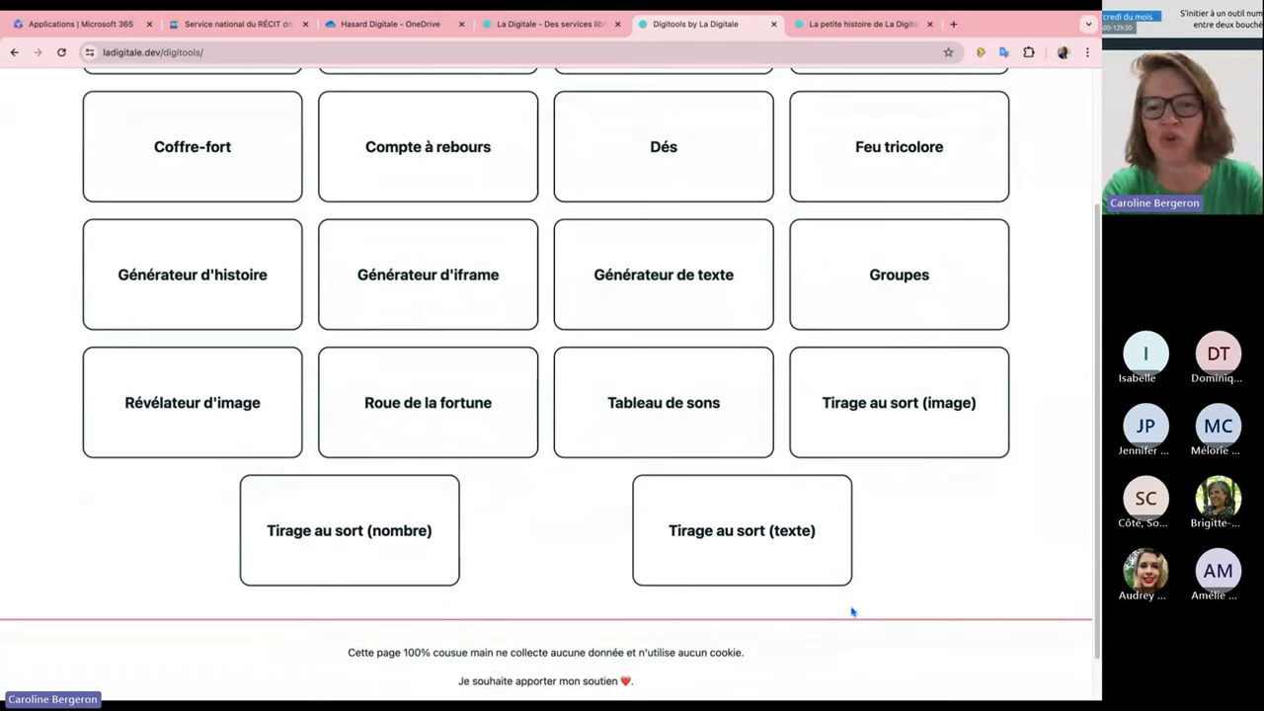
{"action": "left_click", "coordinate": [778, 538]}
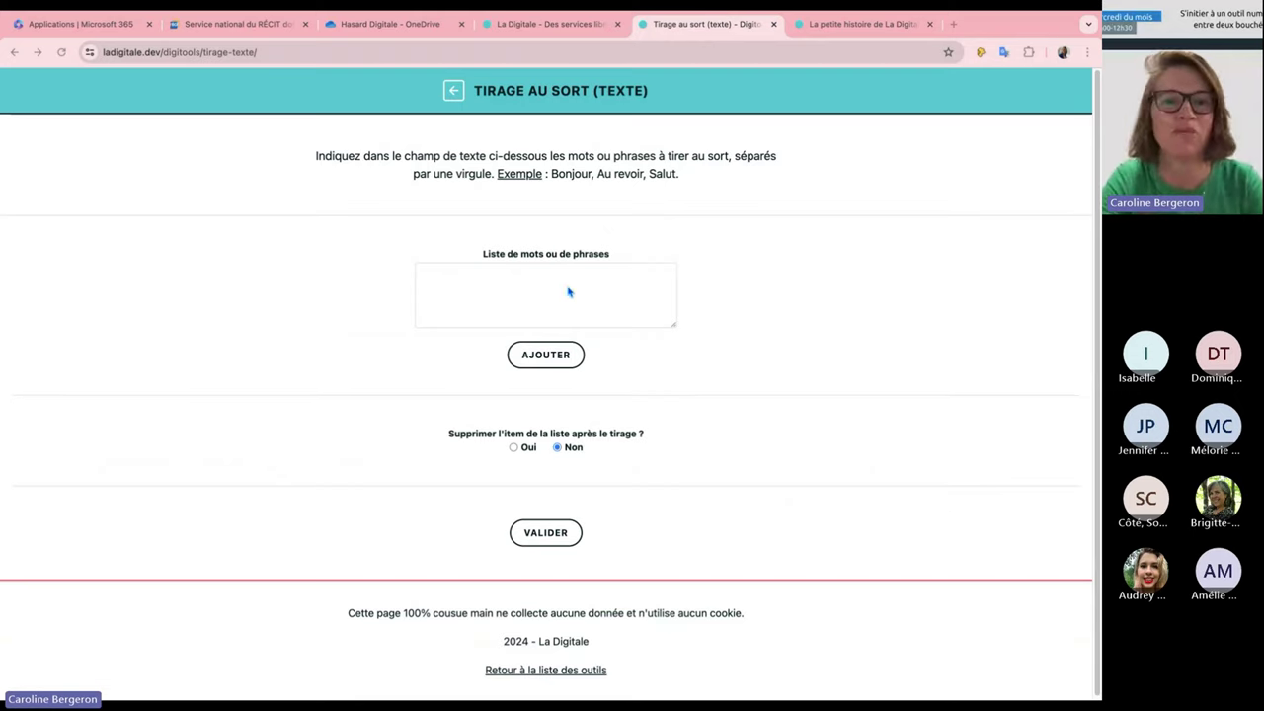
Add Monologue, Déplacements, Dialogue, Séquence rythmée and Chœur as items of the text draw
{"action": "left_click", "coordinate": [513, 287]}
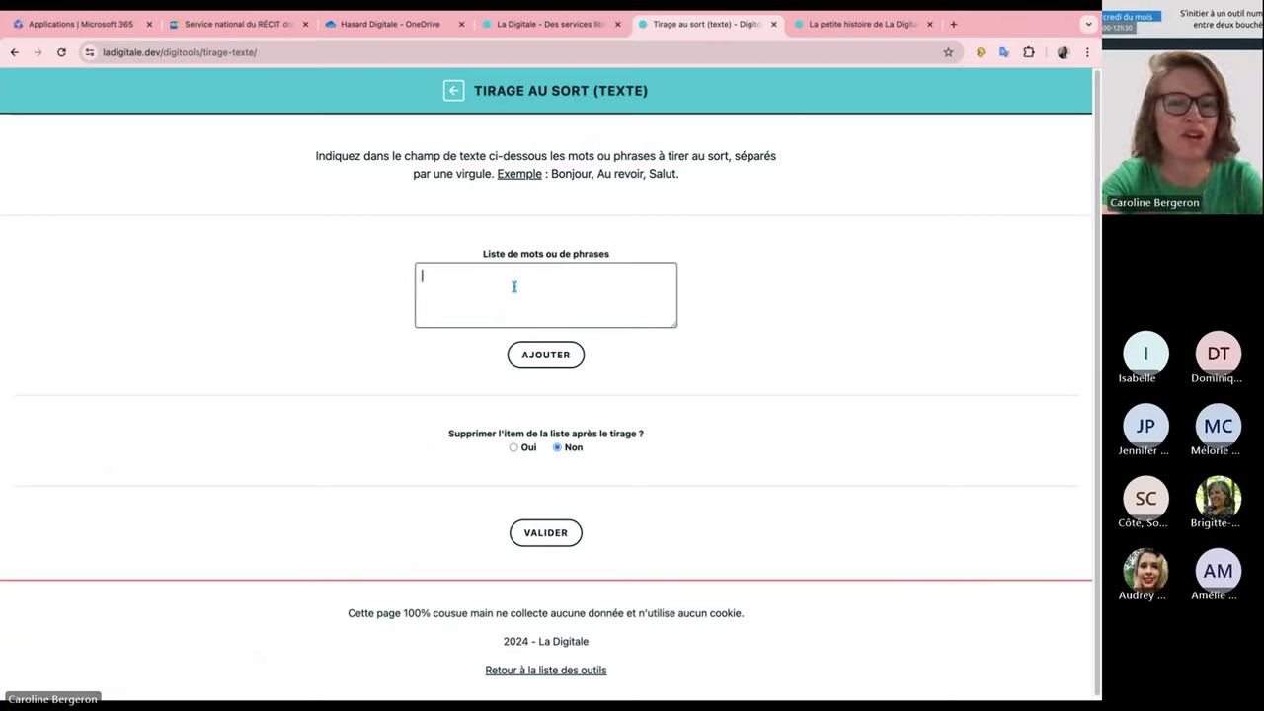
{"action": "type", "text": "Monologue, Déplacements, Dialogue, Séquence rythmée, Chœur"}
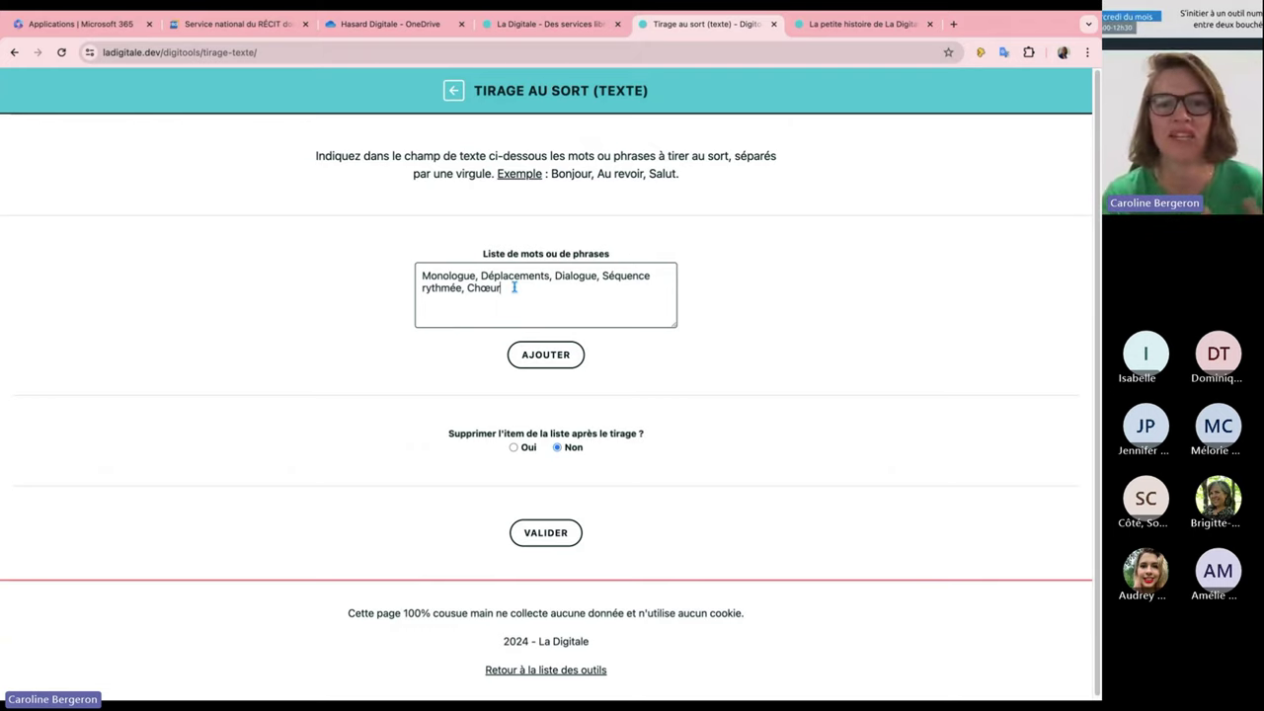
{"action": "left_click", "coordinate": [551, 359]}
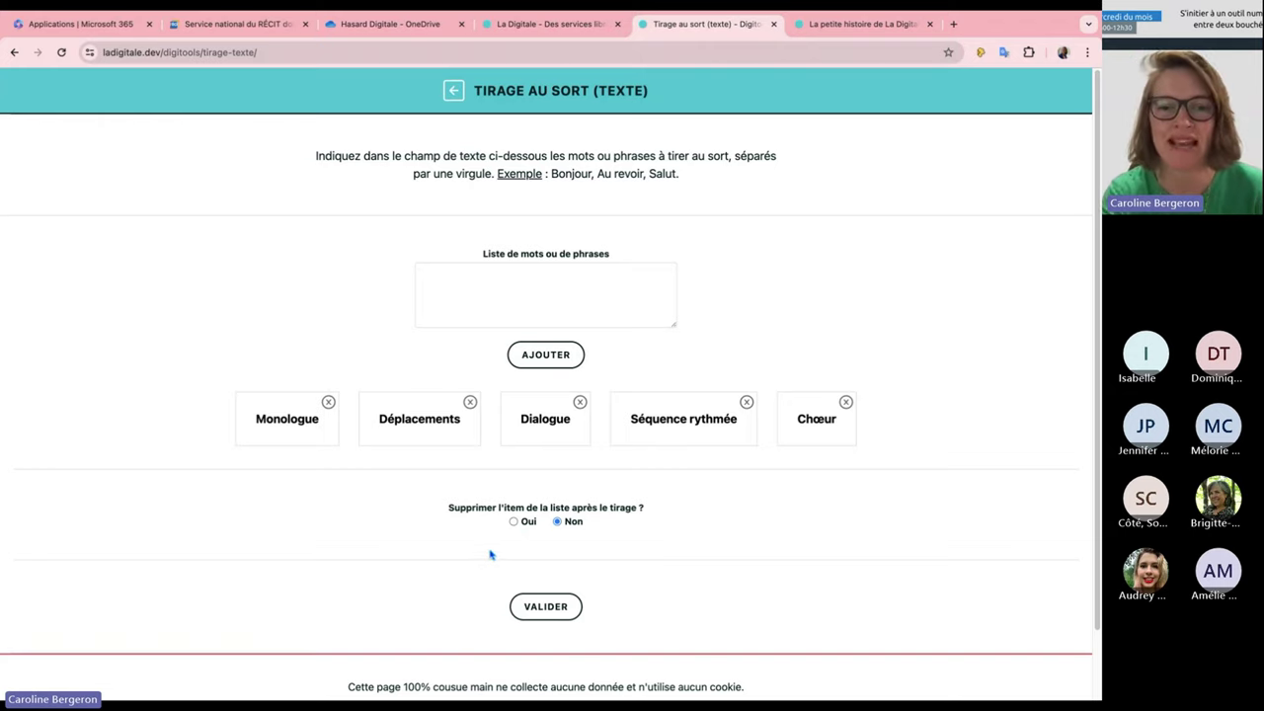
Set items to be removed from the list after each draw, validate, and draw one item
{"action": "left_click", "coordinate": [514, 523]}
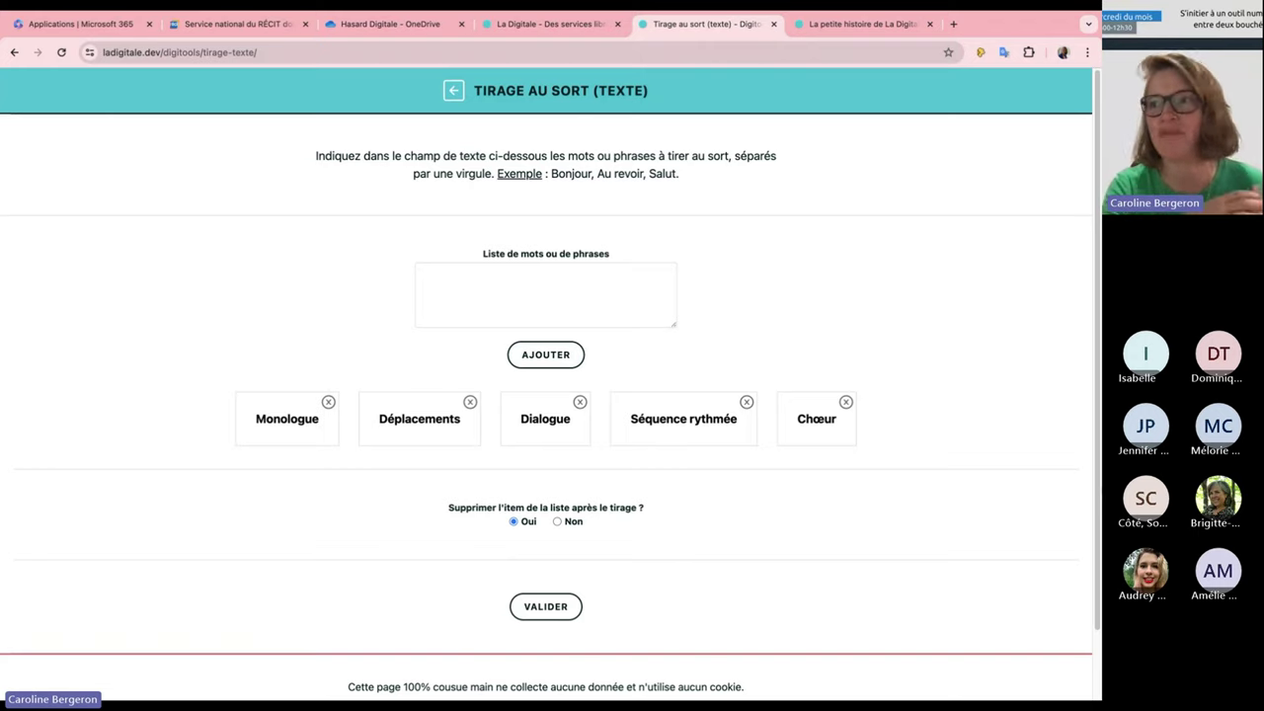
{"action": "left_click", "coordinate": [558, 609]}
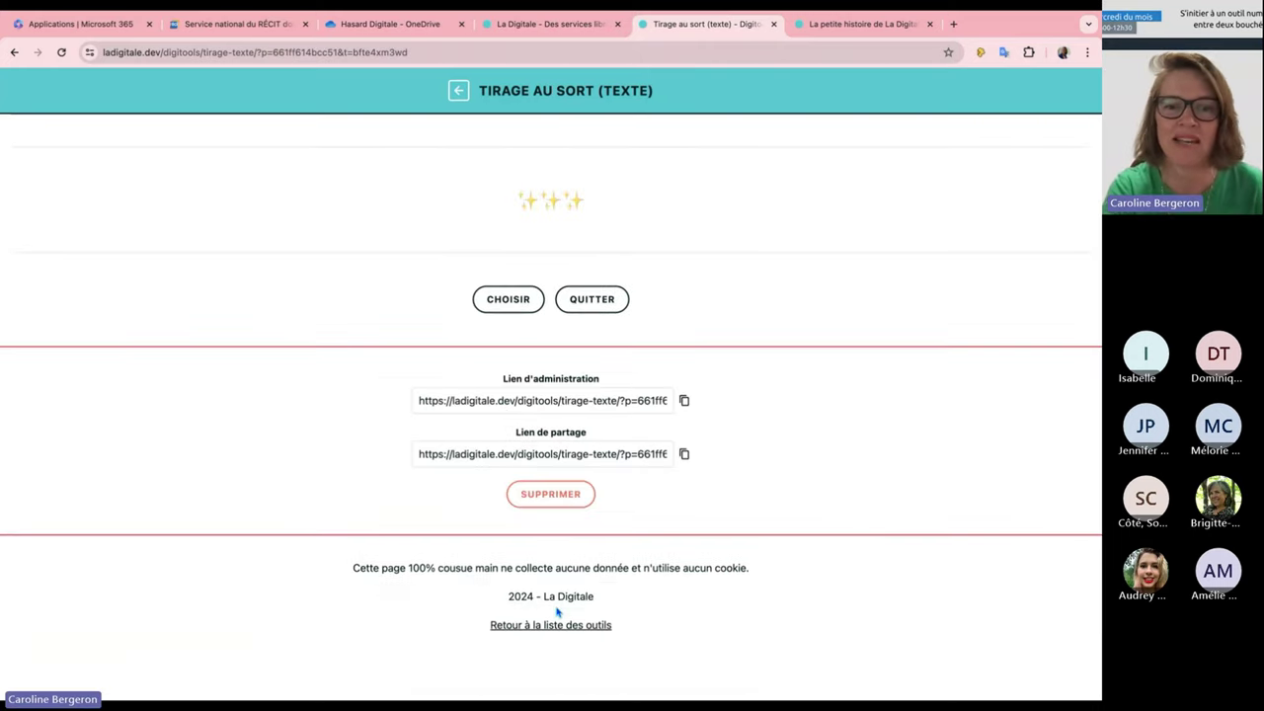
{"action": "left_click", "coordinate": [520, 304]}
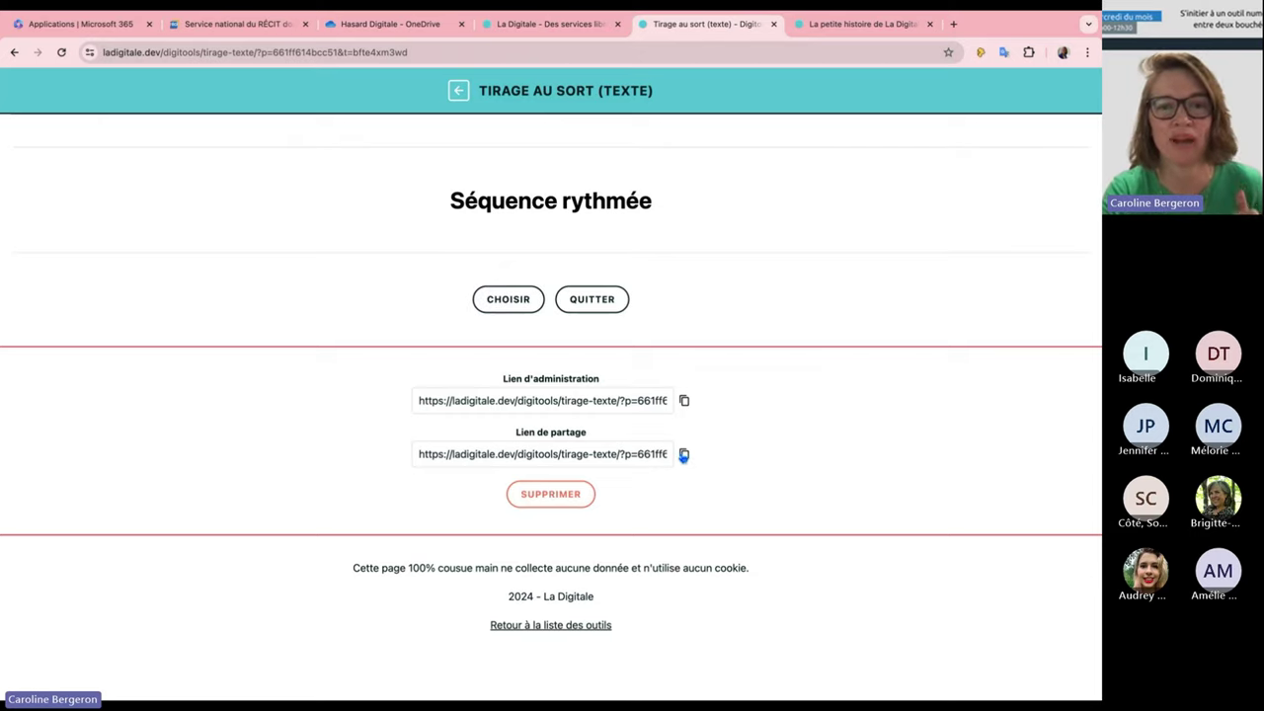
Exit the draw, delete the Séquence rythmée item from the list, and restart with a blank text draw
{"action": "left_click", "coordinate": [592, 301]}
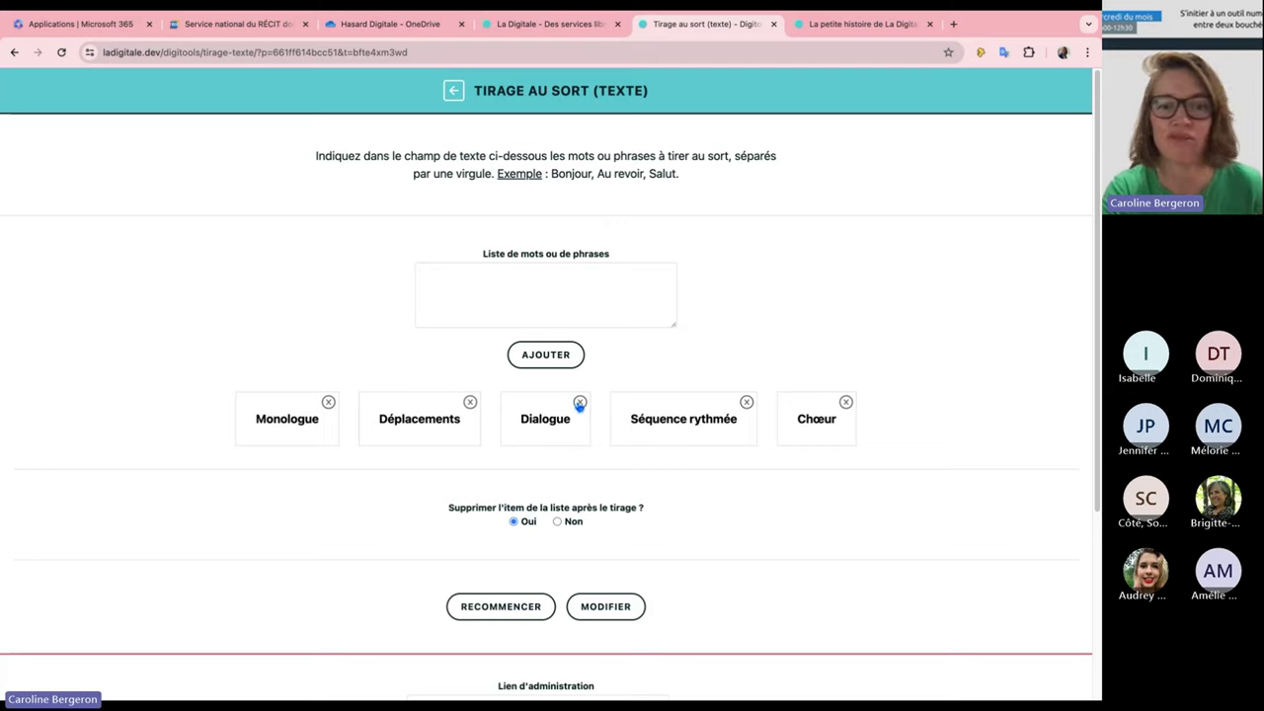
{"action": "left_click", "coordinate": [745, 403]}
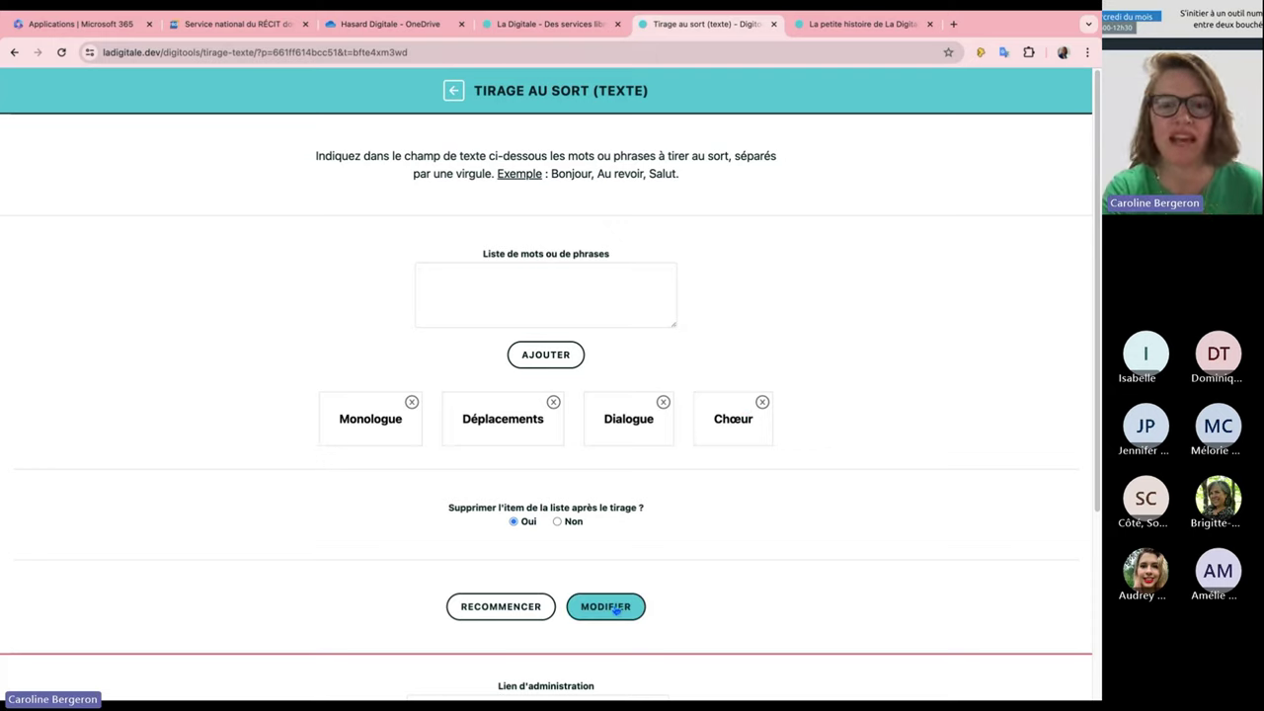
{"action": "left_click", "coordinate": [521, 609]}
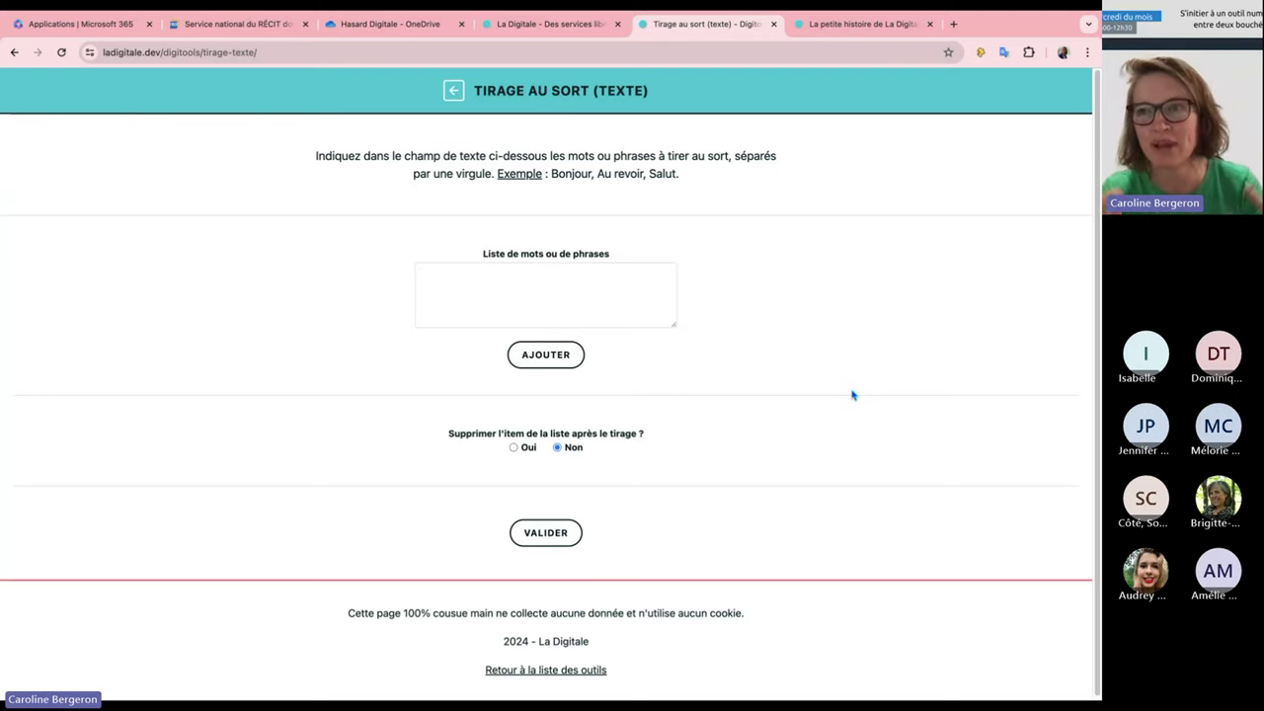
Return to the tool list and open Tirage au sort (image), ready to enter links in its empty list
{"action": "left_click", "coordinate": [454, 90]}
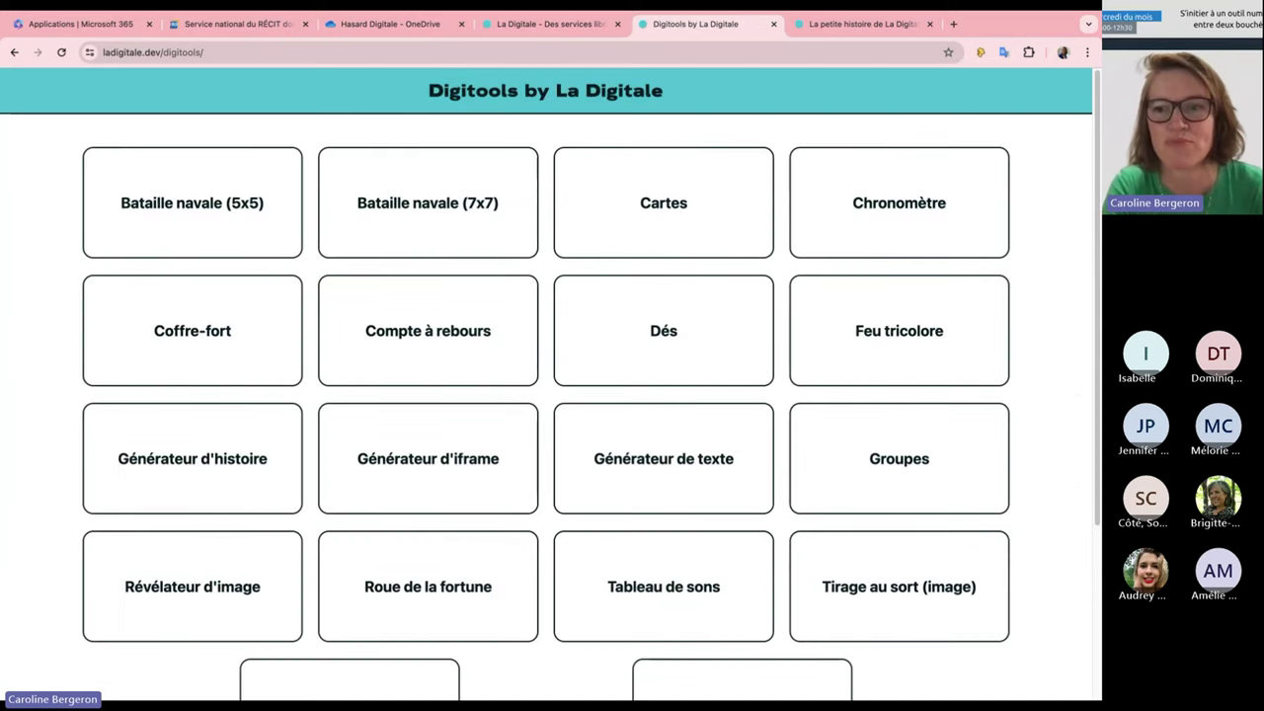
{"action": "scroll", "coordinate": [1092, 344], "scroll_direction": "down", "scroll_amount": 1}
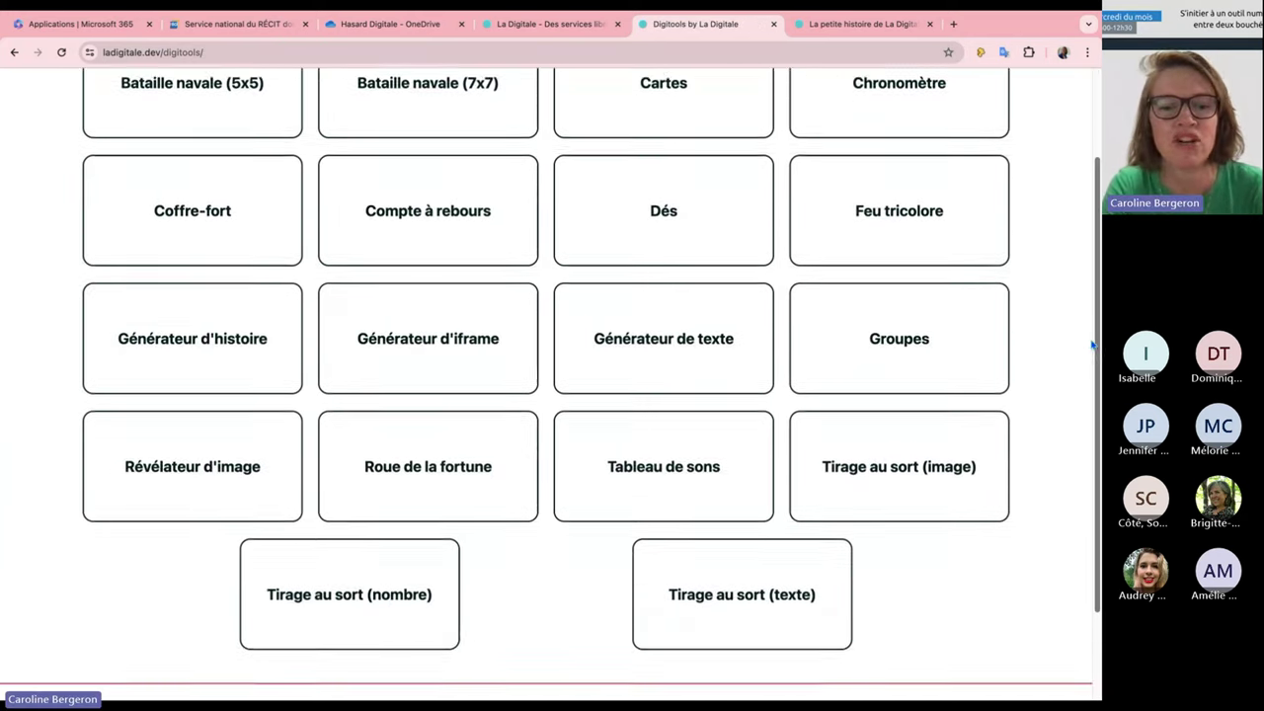
{"action": "scroll", "coordinate": [1092, 344], "scroll_direction": "down", "scroll_amount": 1}
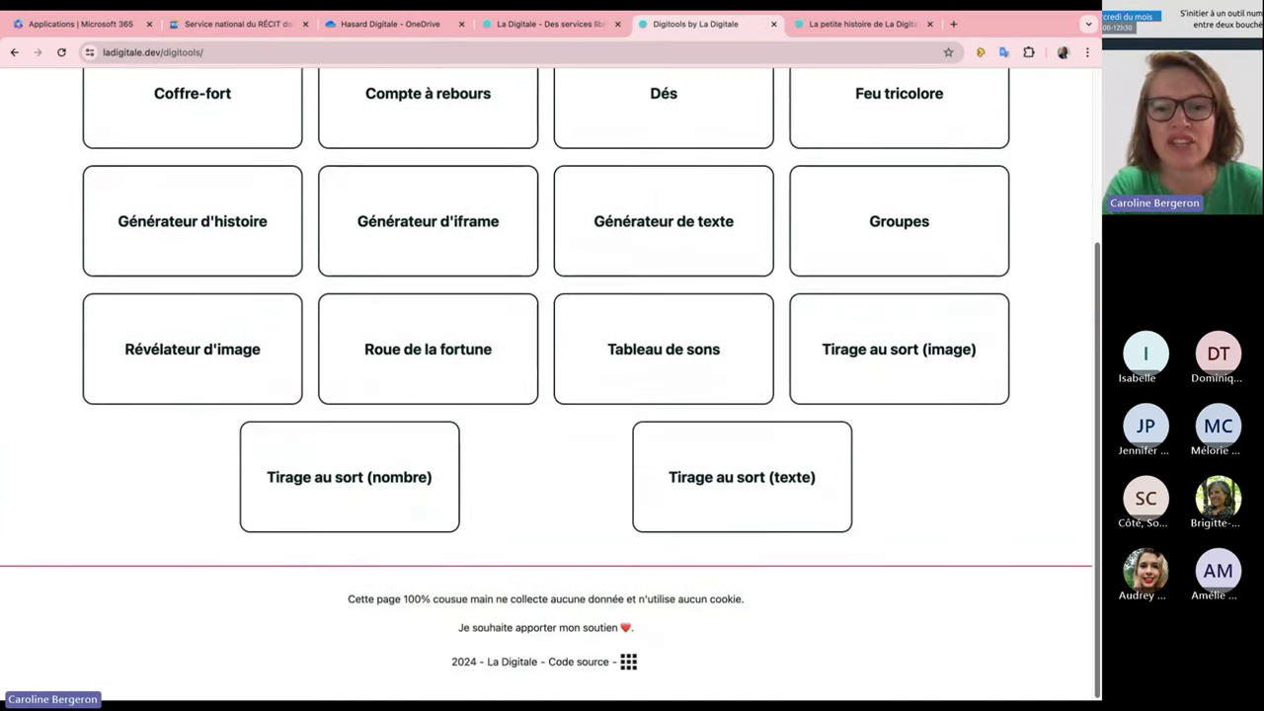
{"action": "left_click", "coordinate": [868, 361]}
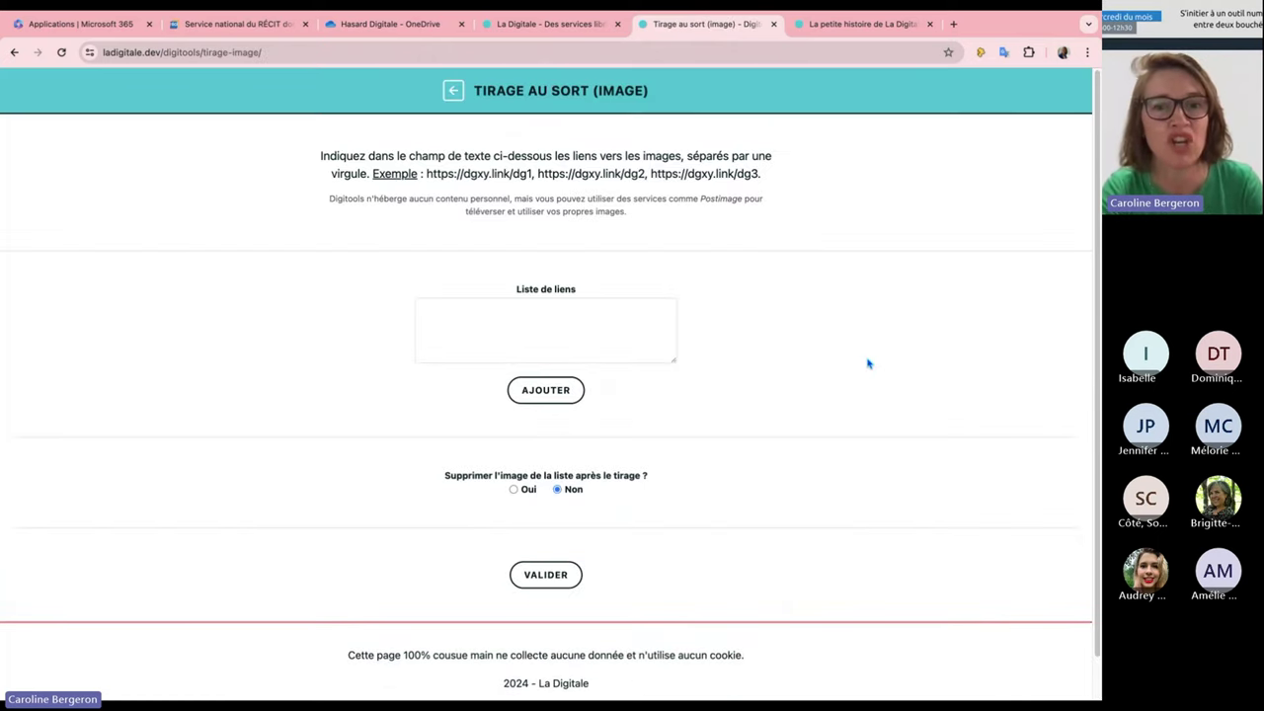
{"action": "left_click", "coordinate": [560, 323]}
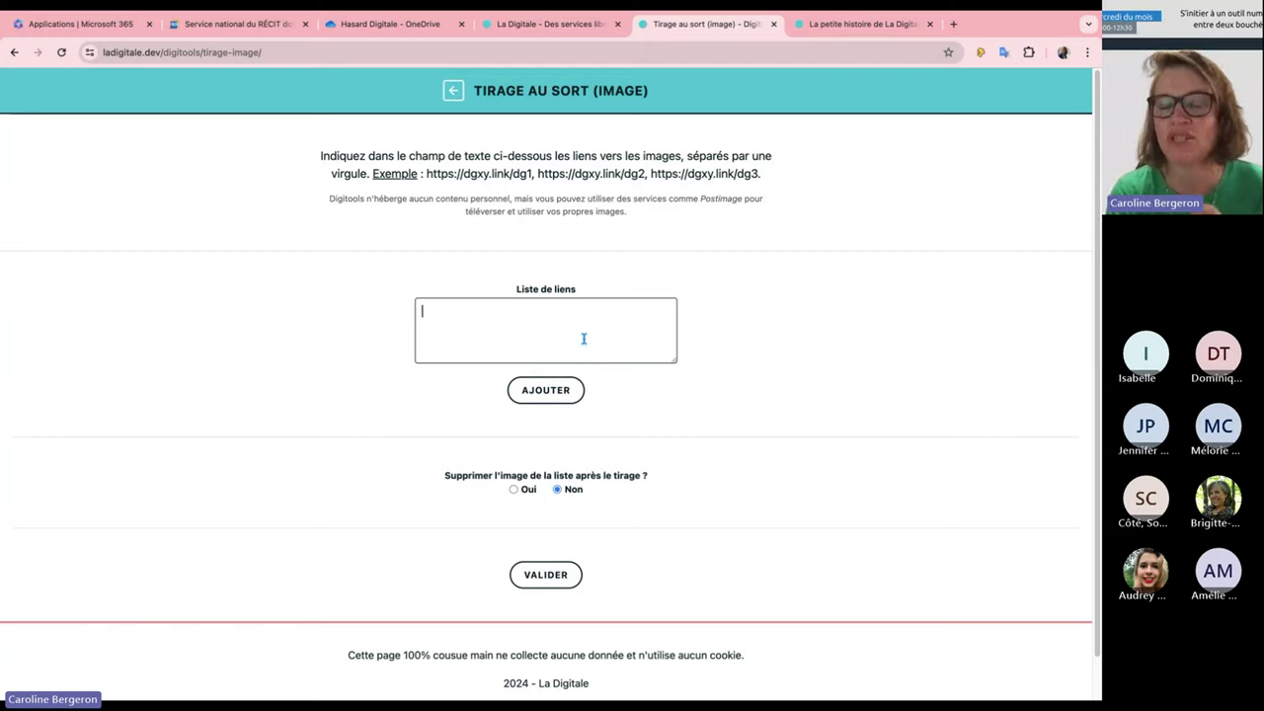
Open the linked Postimage site and check its image resizing and removal-delay options
{"action": "left_click", "coordinate": [724, 202]}
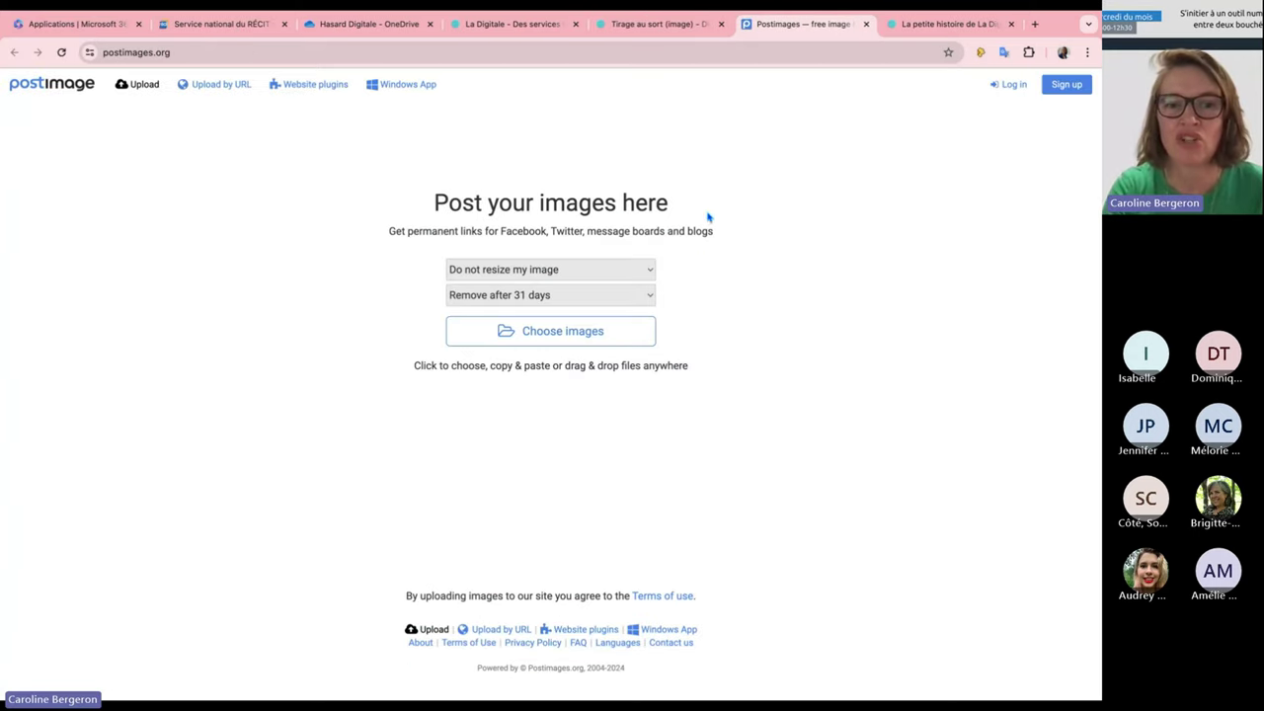
{"action": "left_click", "coordinate": [645, 277]}
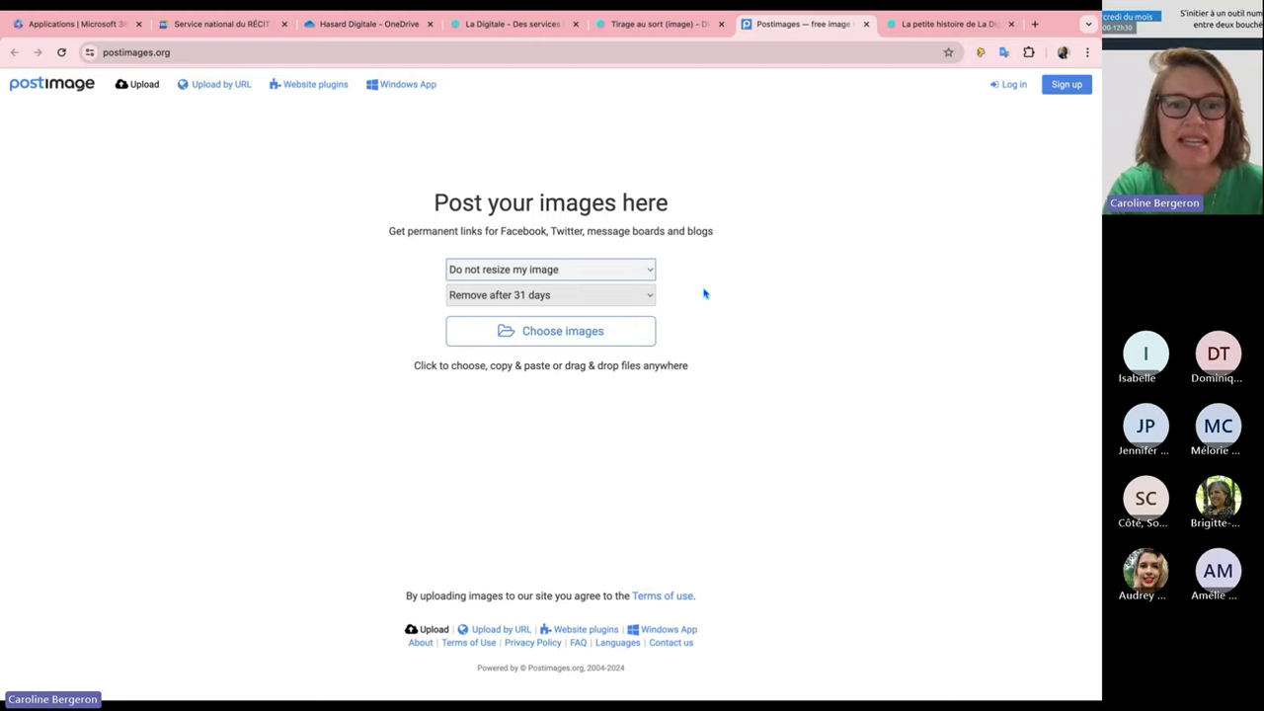
{"action": "left_click", "coordinate": [647, 303]}
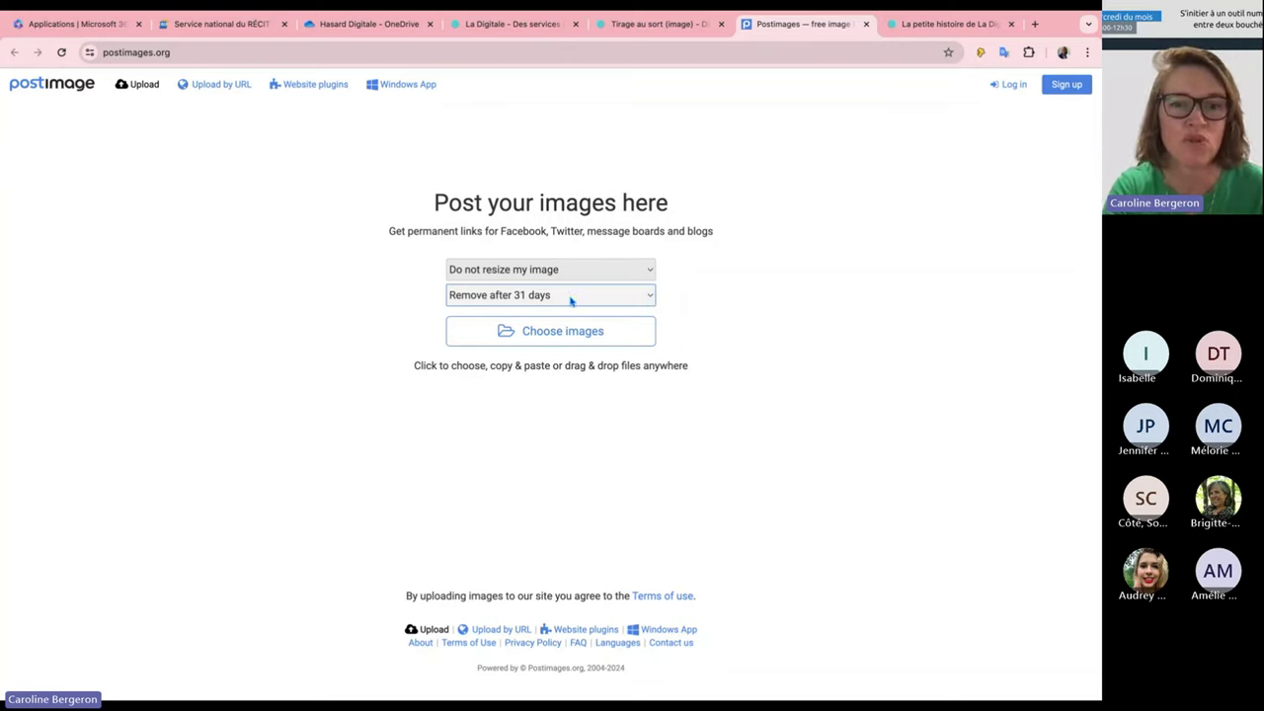
Upload the pire-espece.gif image to Postimage and copy its direct link
{"action": "left_click", "coordinate": [568, 337]}
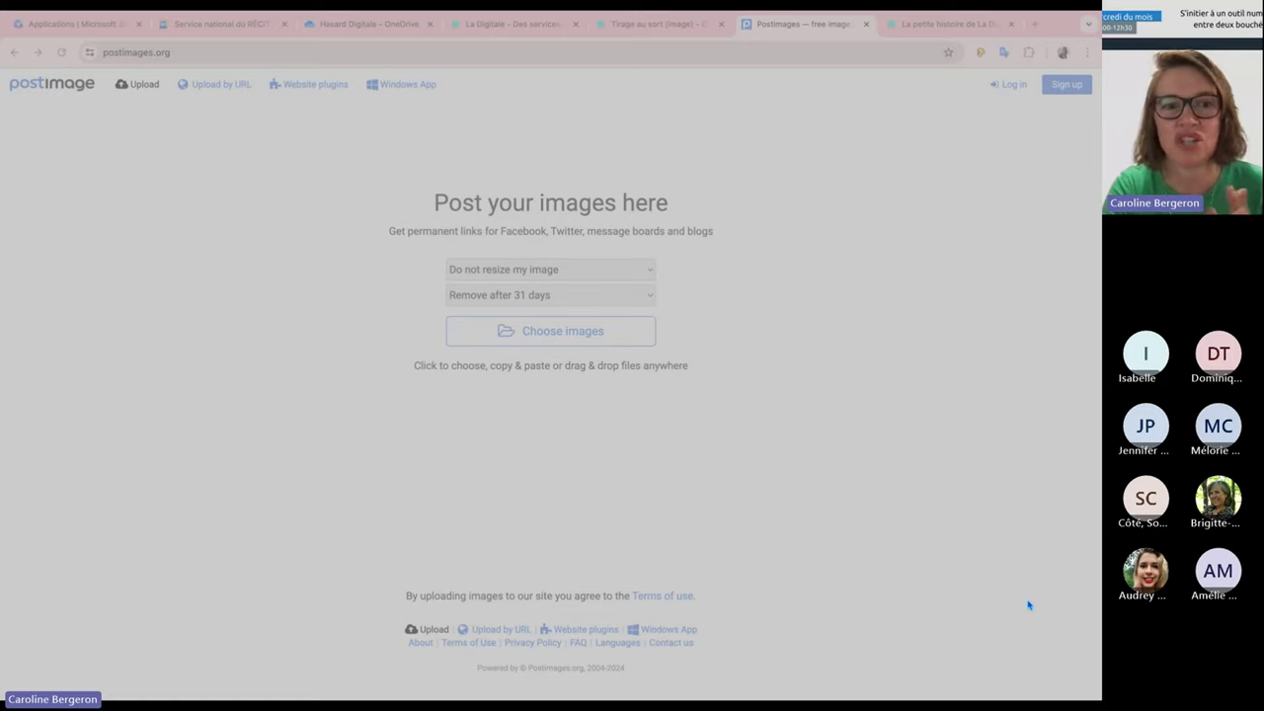
{"action": "key", "text": "Return"}
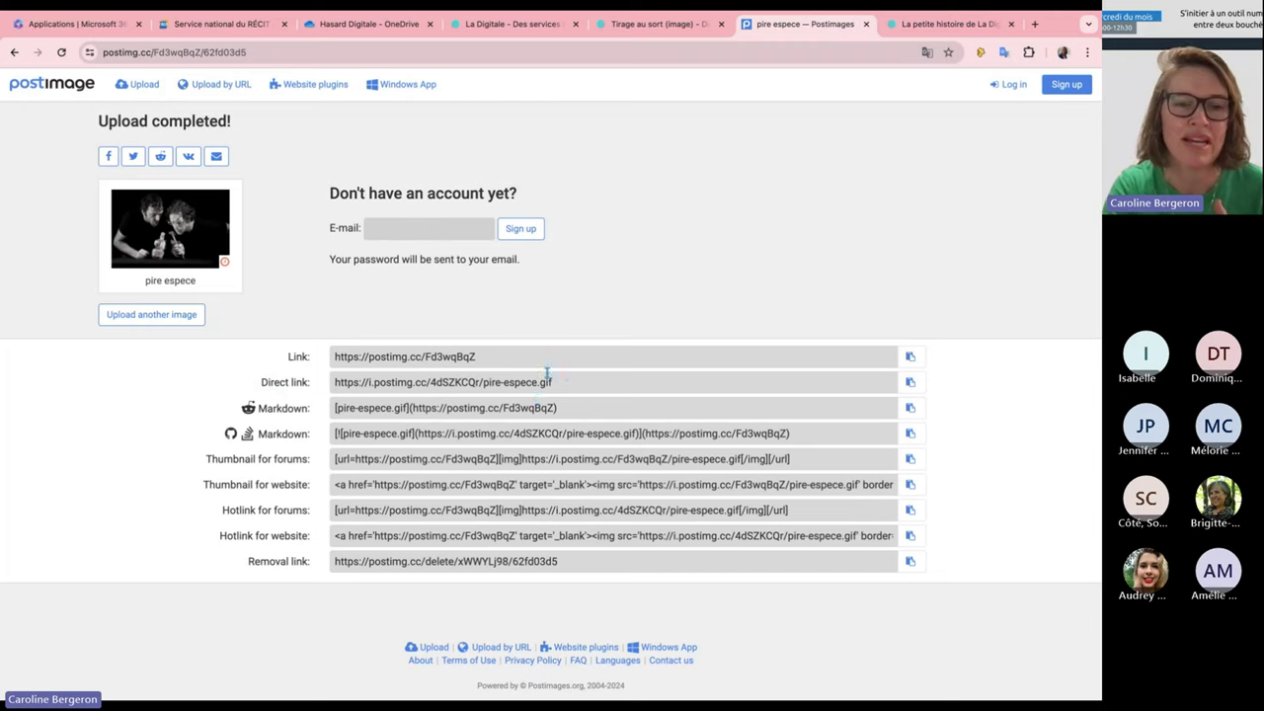
{"action": "left_click", "coordinate": [911, 383]}
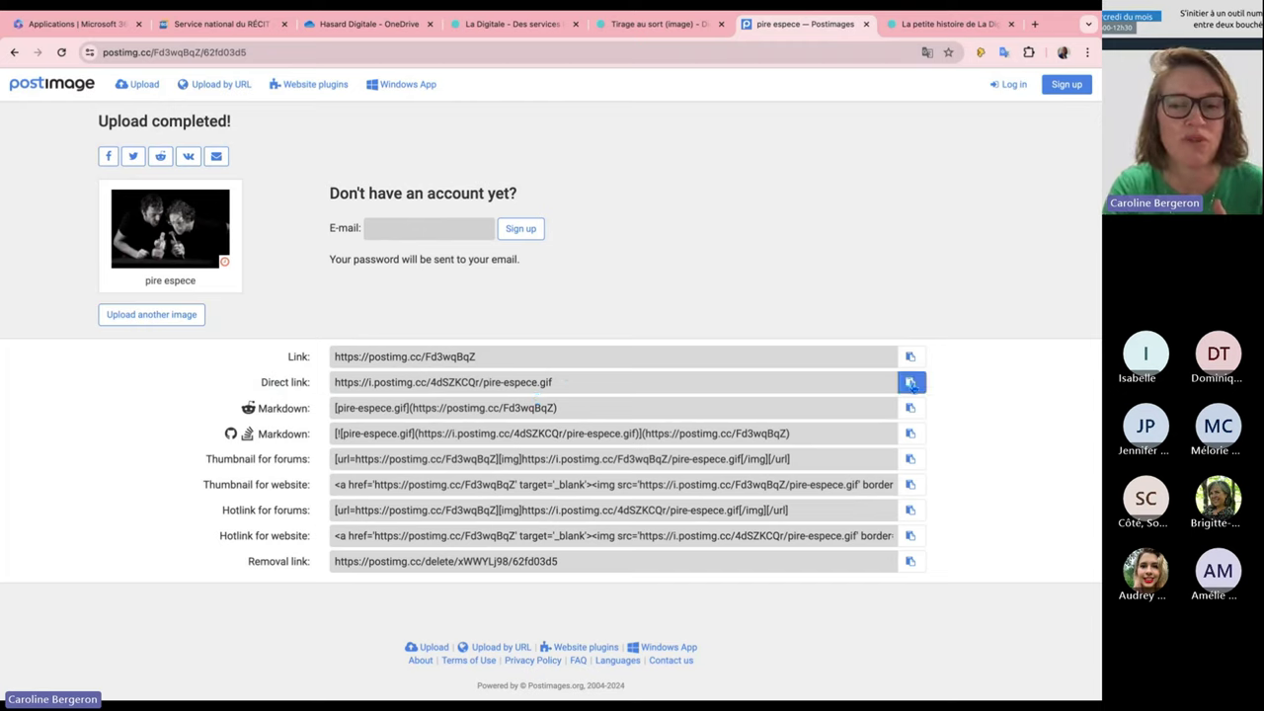
Return to the image draw and add the prepared Postimage links for merce-cunningham.jpg, RBDG.jpg, pire-espece.gif and zone-marcel-dube.avif
{"action": "left_click", "coordinate": [910, 383]}
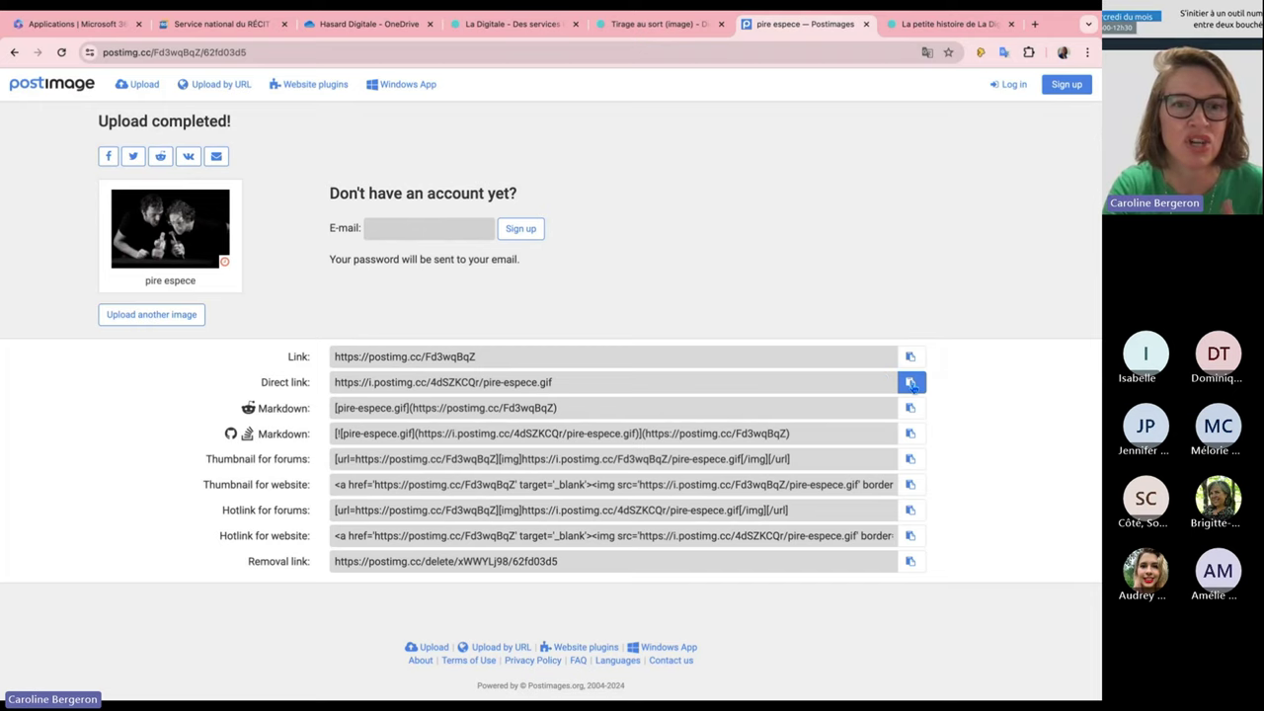
{"action": "left_click", "coordinate": [658, 24]}
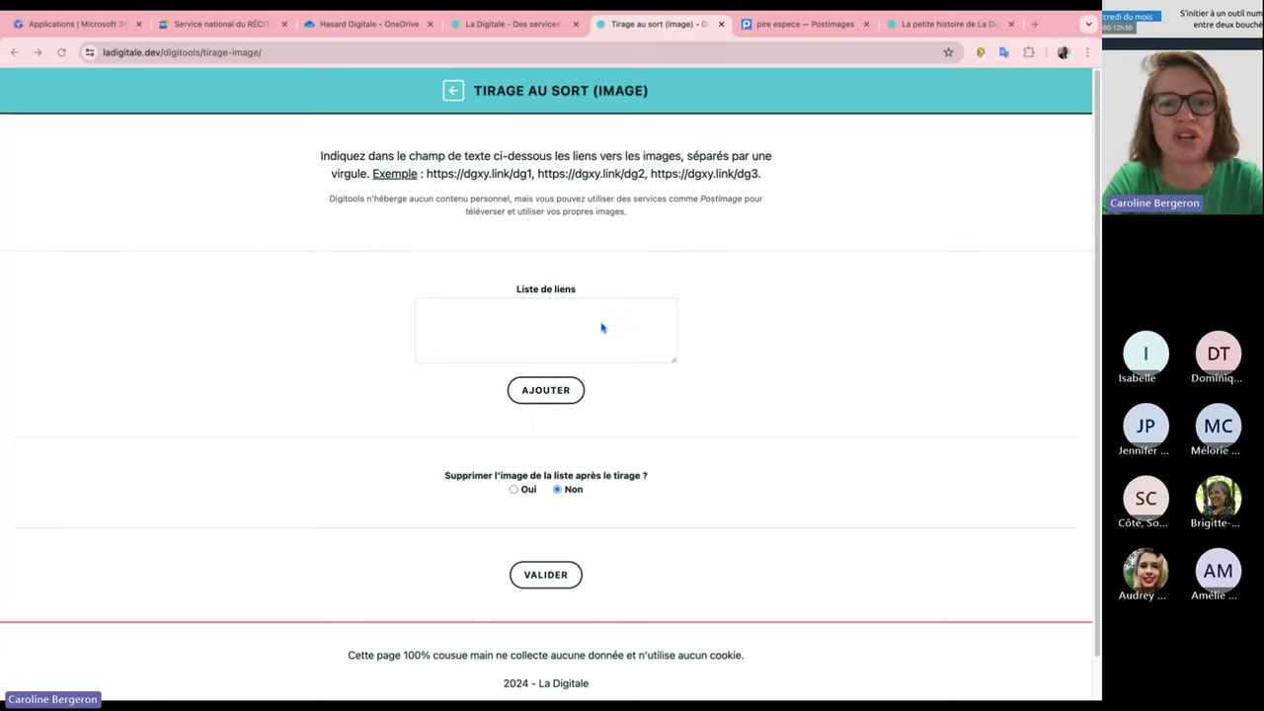
{"action": "left_click", "coordinate": [528, 320]}
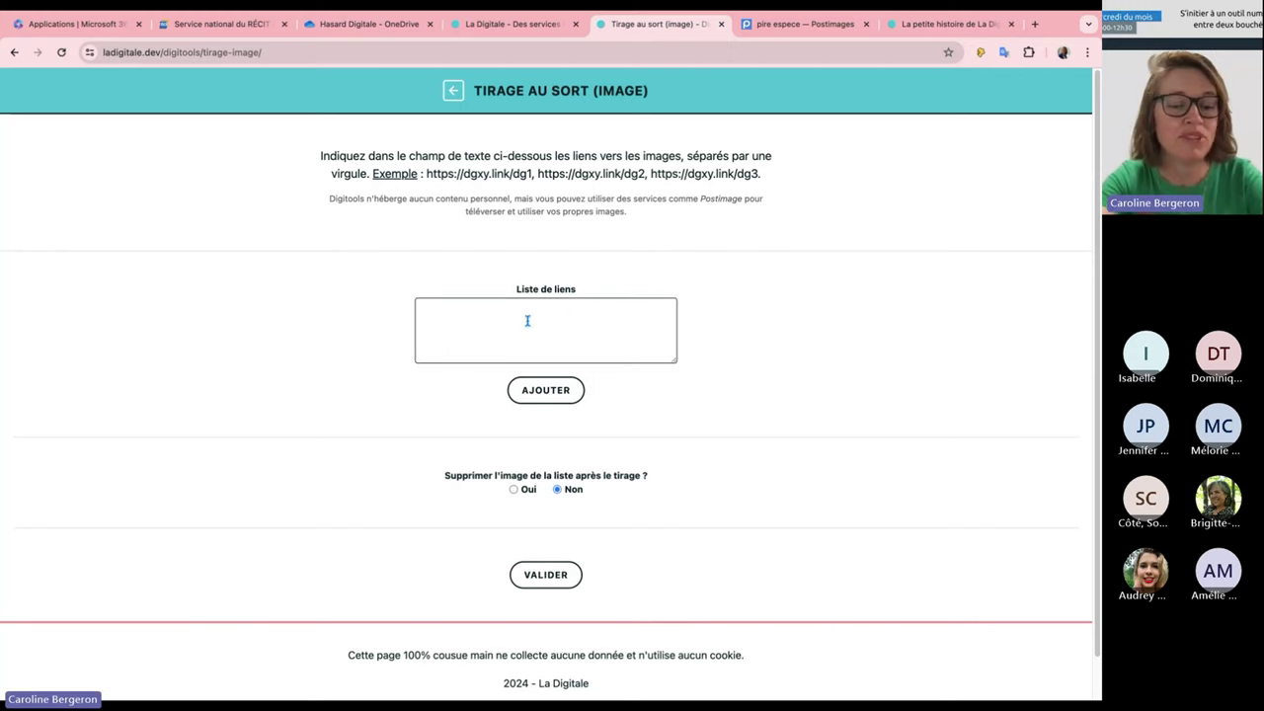
{"action": "key", "text": "ctrl+v"}
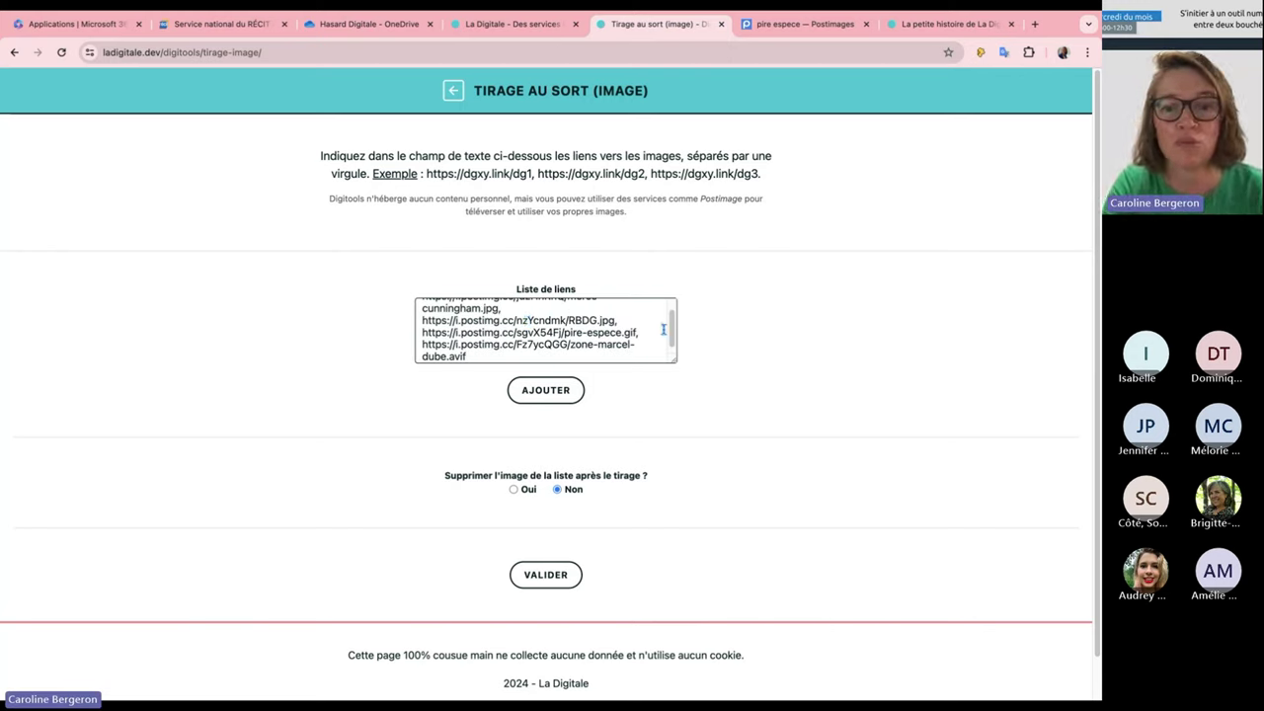
{"action": "left_click_drag", "start_coordinate": [673, 334], "coordinate": [672, 316]}
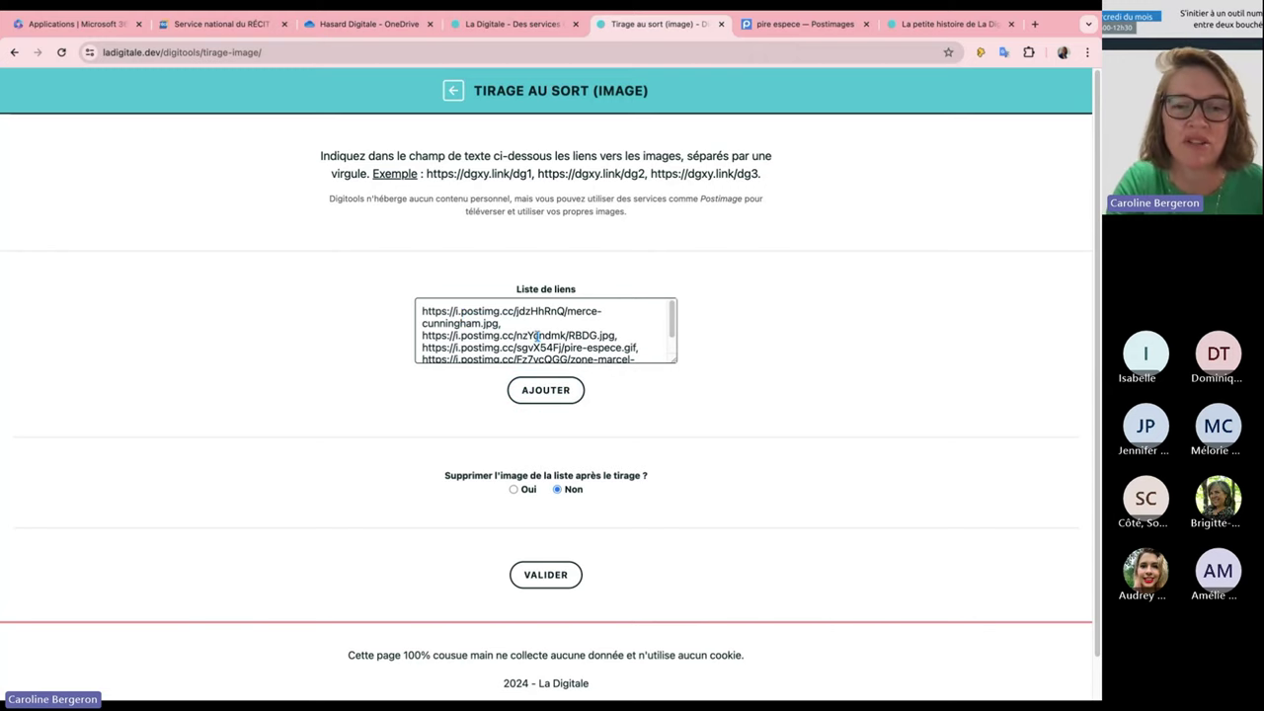
{"action": "left_click", "coordinate": [543, 392]}
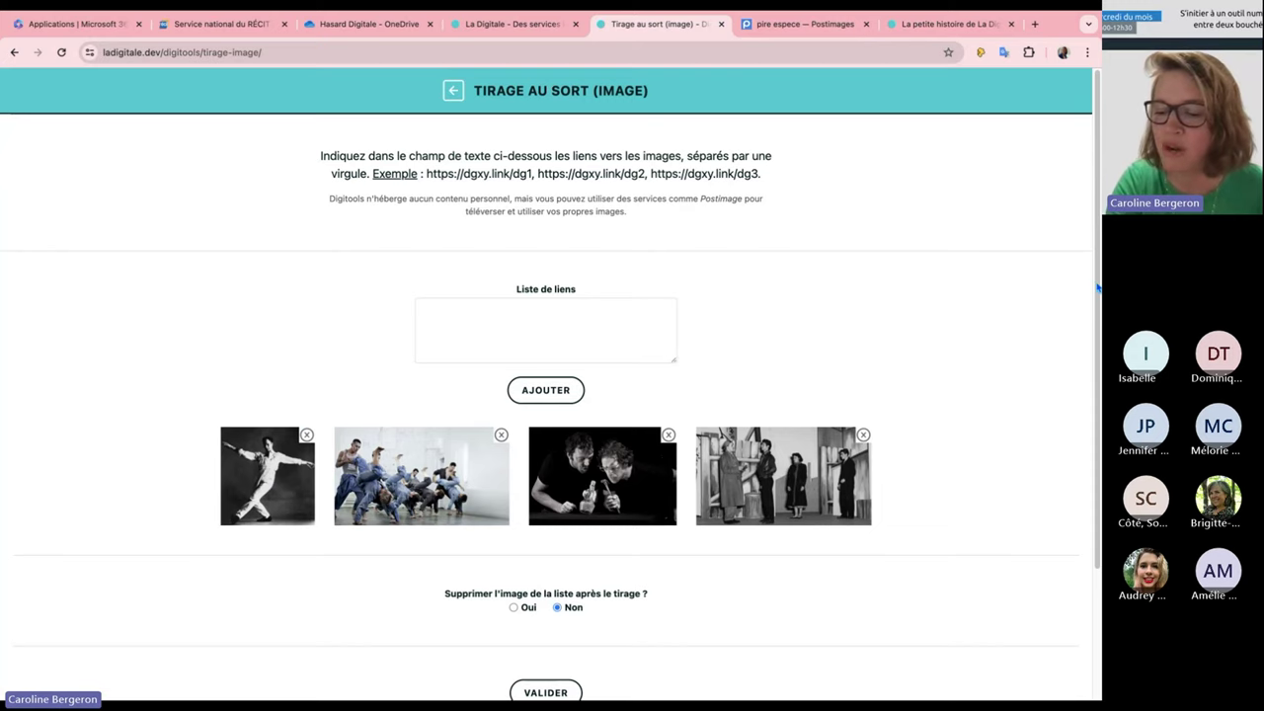
Set Supprimer l'image de la liste après le tirage to Oui, validate the list, and draw a random image
{"action": "left_click_drag", "start_coordinate": [1097, 287], "coordinate": [1094, 406]}
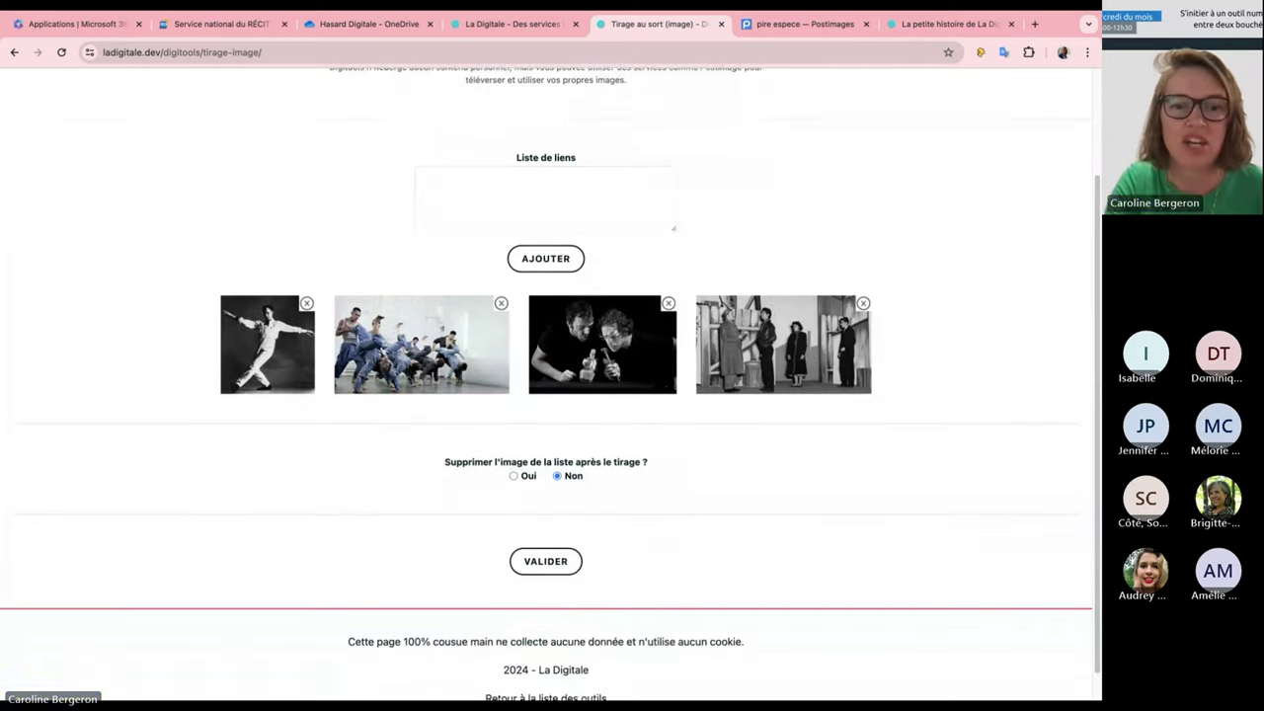
{"action": "left_click", "coordinate": [513, 477]}
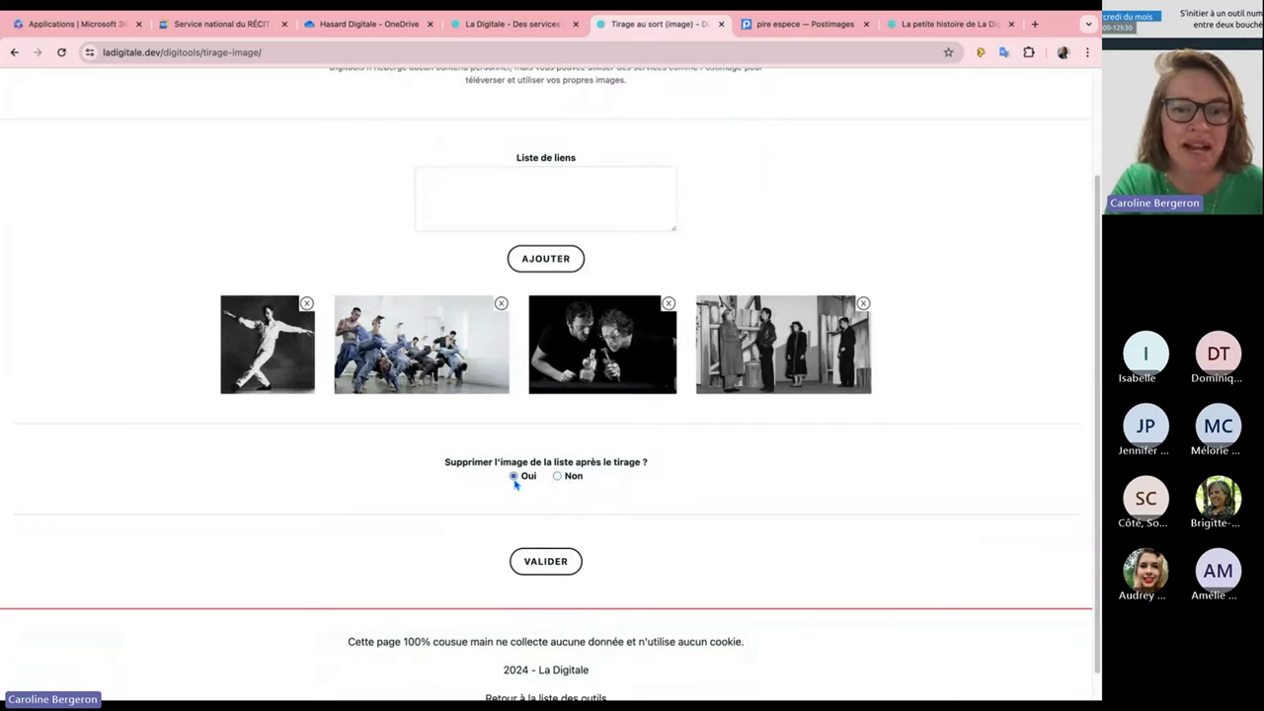
{"action": "left_click", "coordinate": [546, 561]}
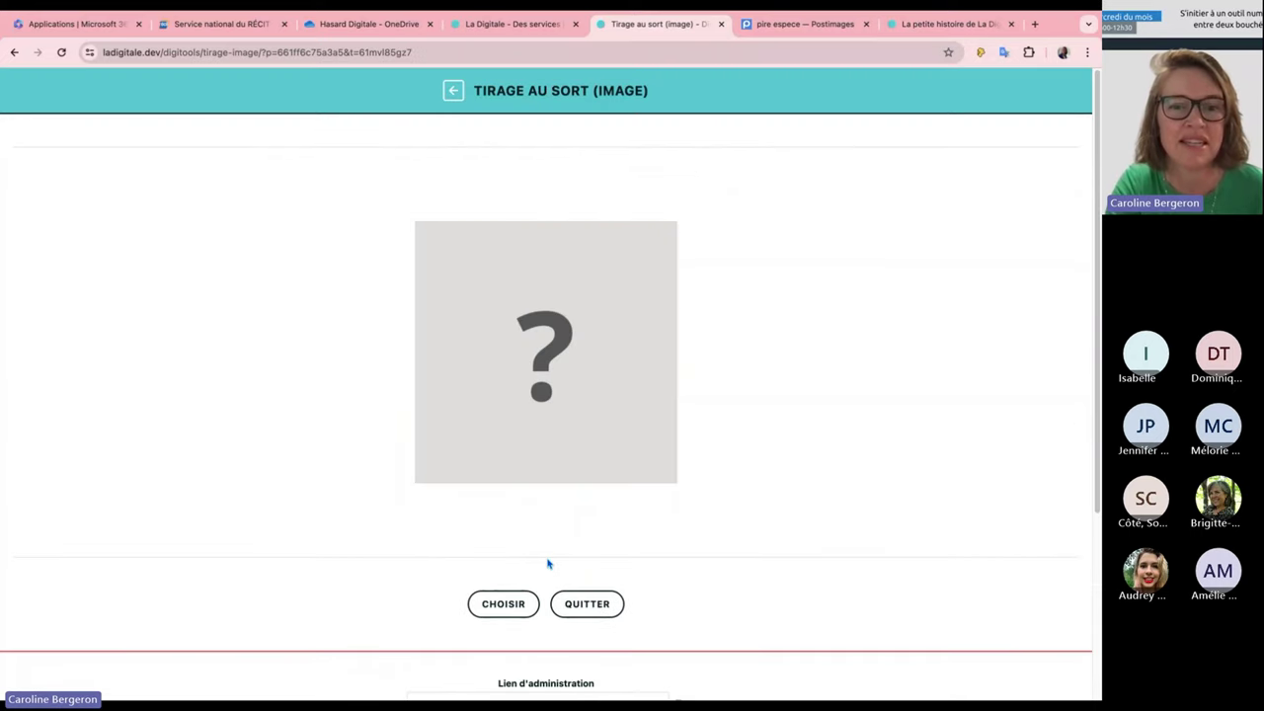
{"action": "left_click", "coordinate": [511, 603]}
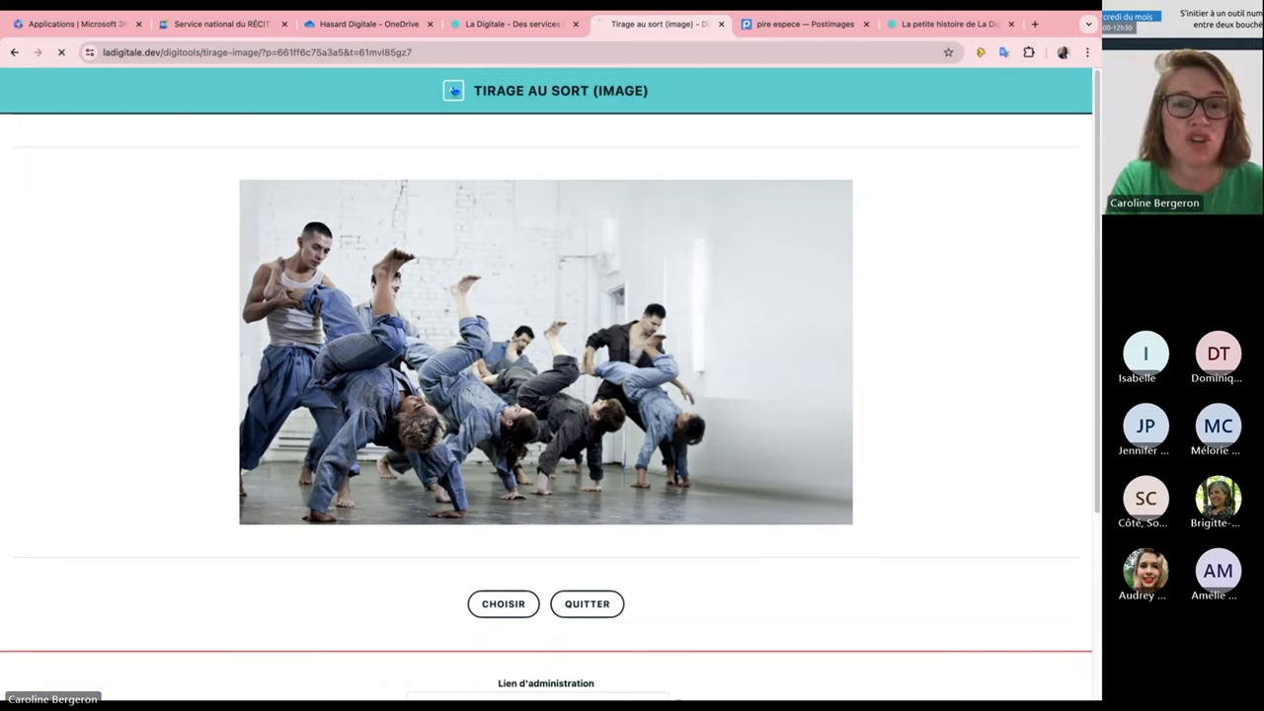
Leave the image draw, look at the Roue de la fortune tool's element-list setup, and return to the tool list
{"action": "left_click", "coordinate": [453, 89]}
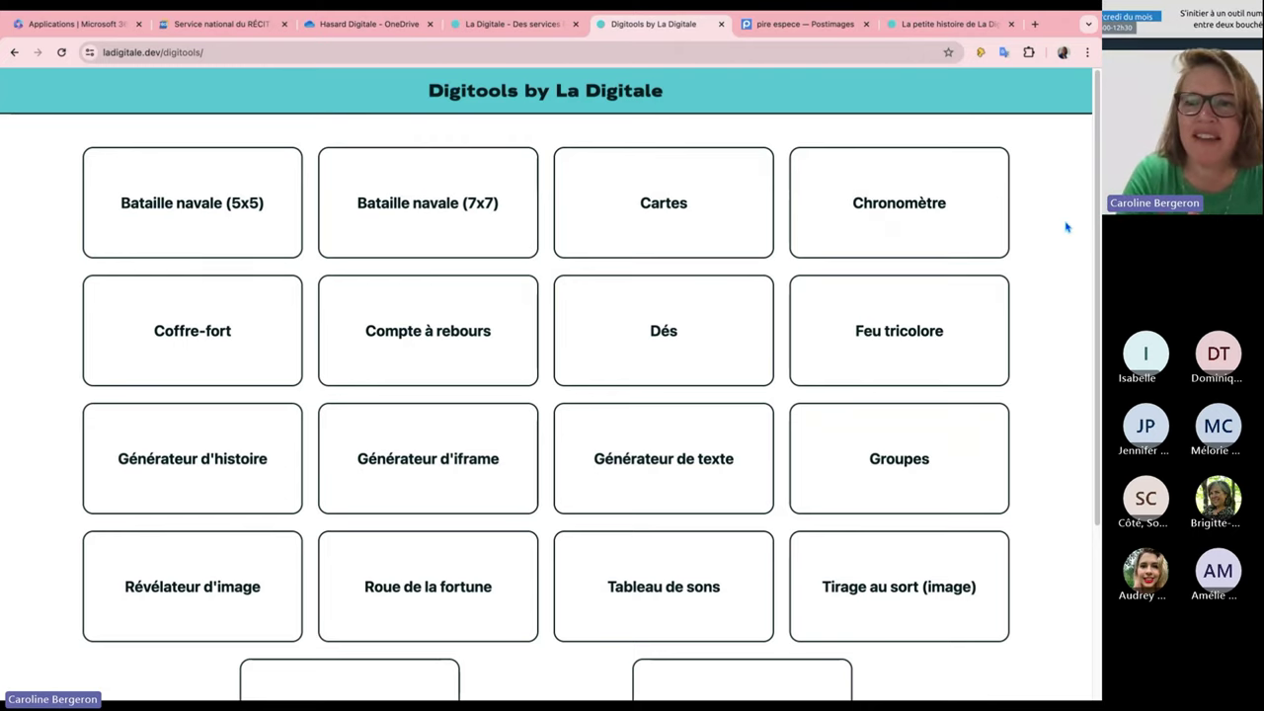
{"action": "left_click_drag", "start_coordinate": [1100, 225], "coordinate": [1099, 335]}
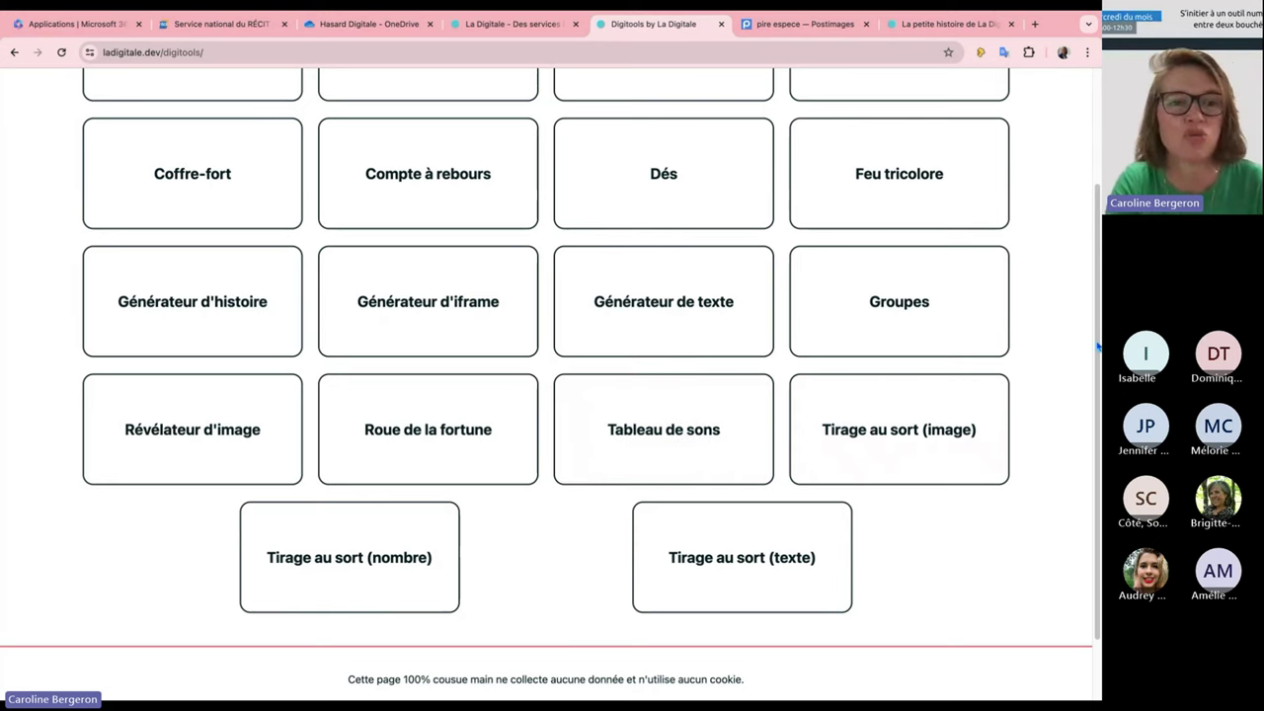
{"action": "mouse_move", "coordinate": [1098, 345]}
{"action": "left_mouse_down"}
{"action": "mouse_move", "coordinate": [1098, 269]}
{"action": "mouse_move", "coordinate": [1098, 345]}
{"action": "left_mouse_up"}
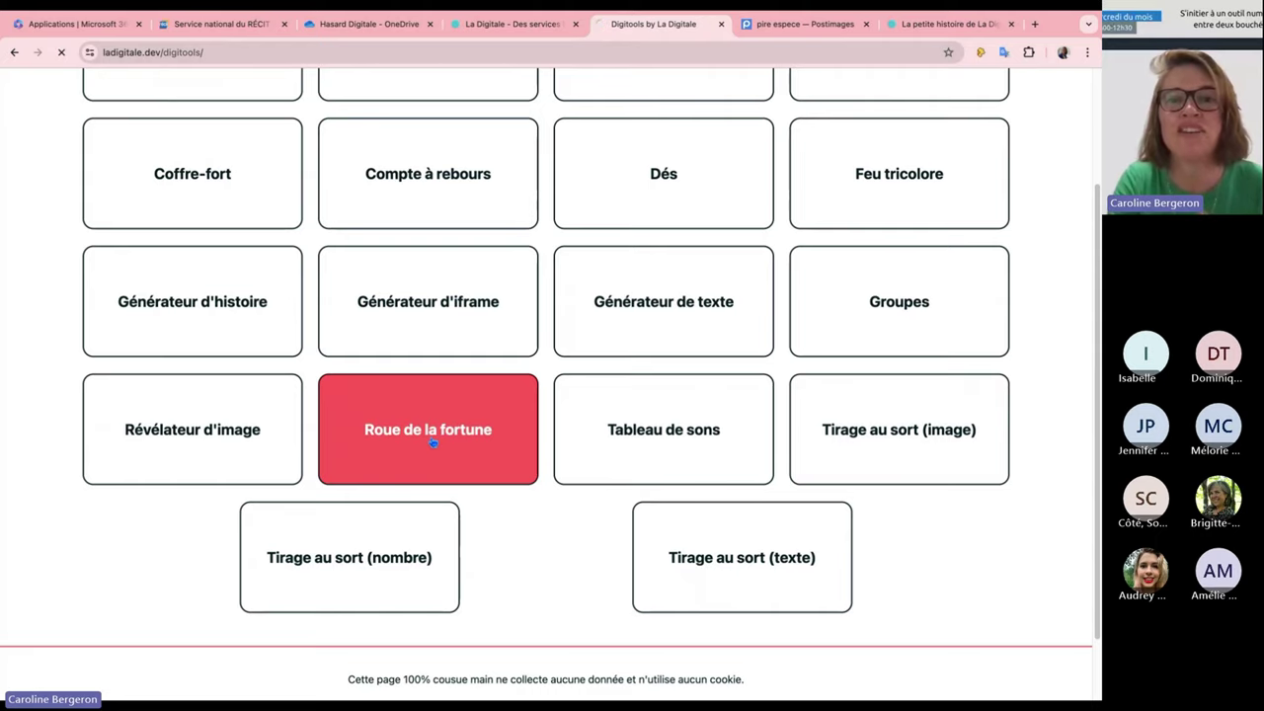
{"action": "left_click", "coordinate": [517, 292]}
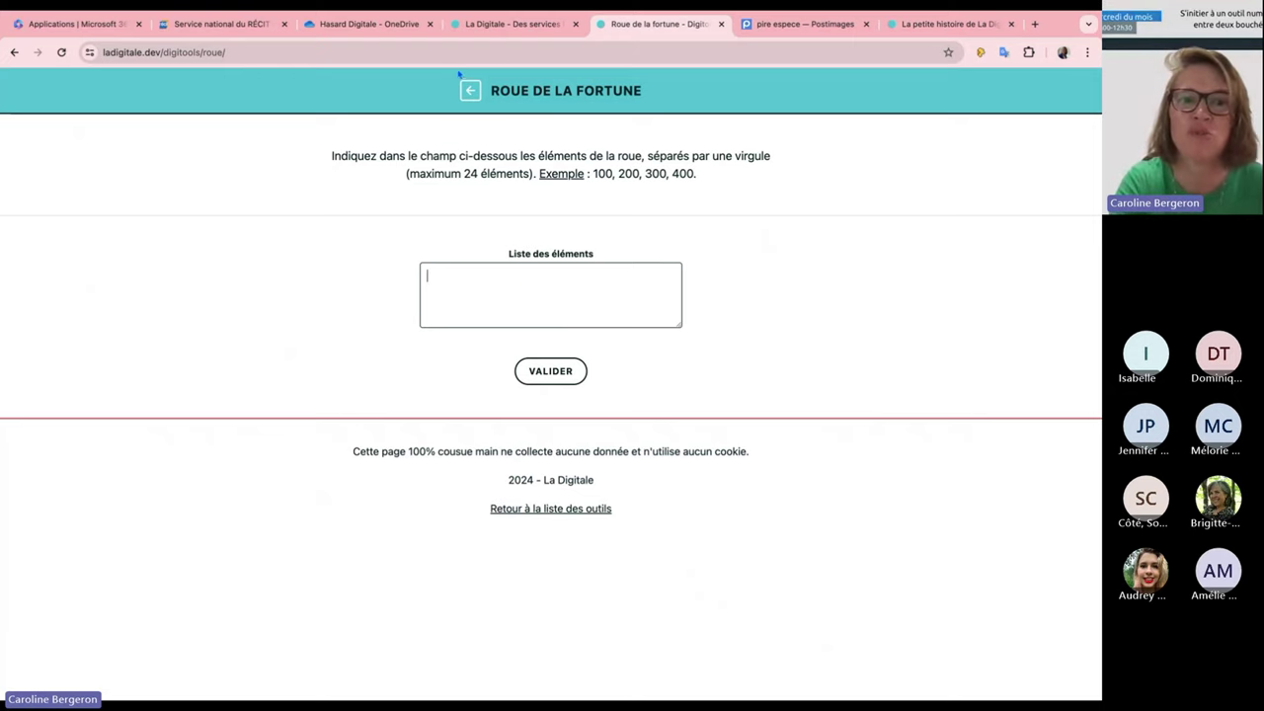
{"action": "left_click", "coordinate": [550, 509]}
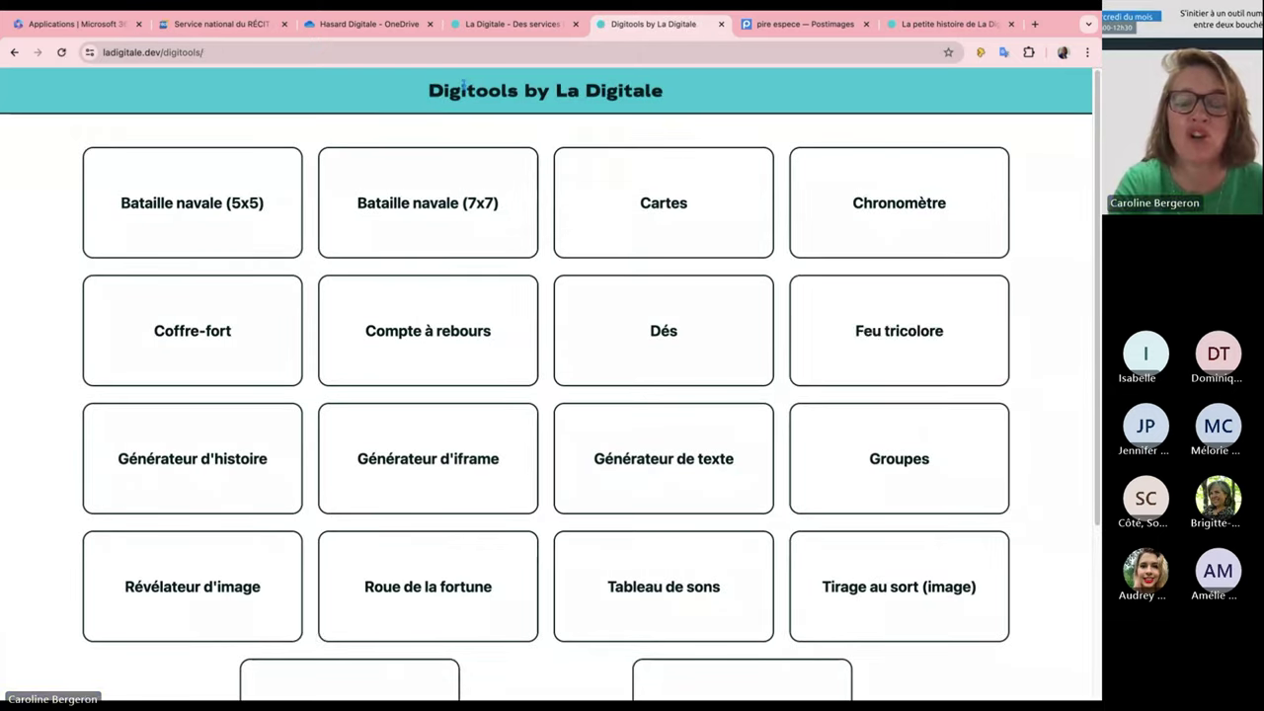